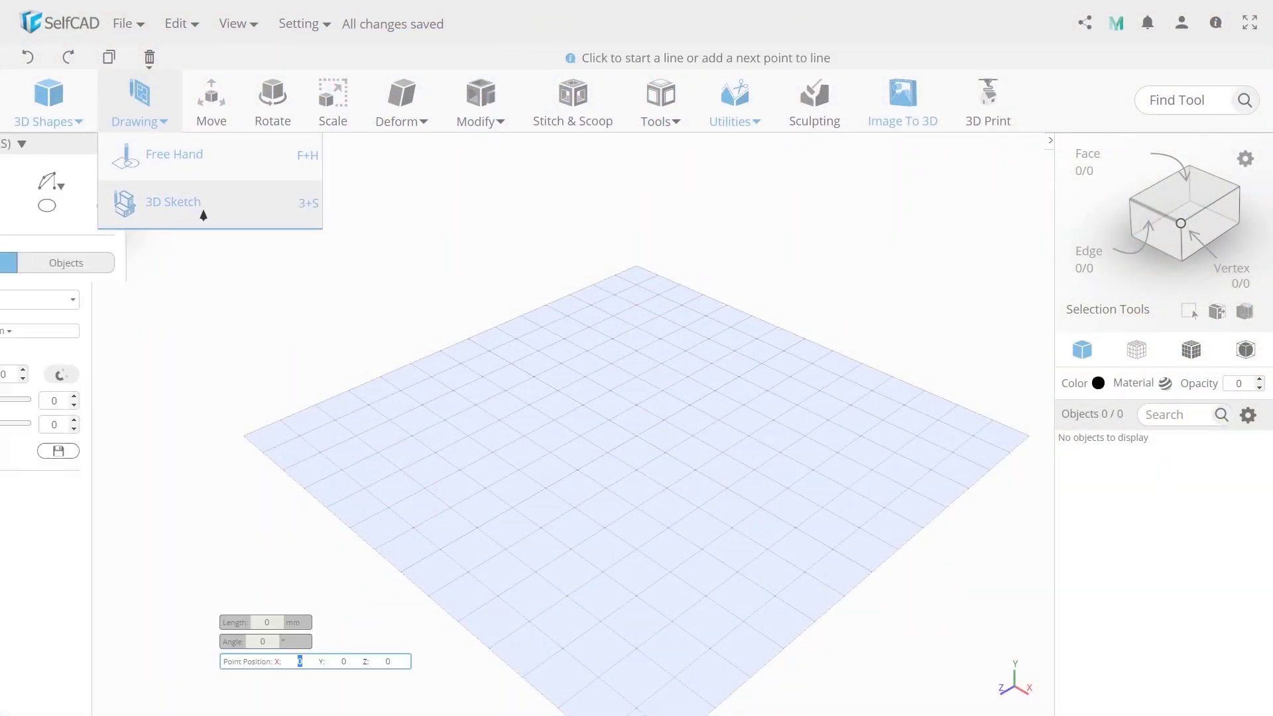
- Activate the 3D Sketch circle tool with Minimum Step Size 5 enabled in Precision Settings
click(23, 206)
click(113, 329)
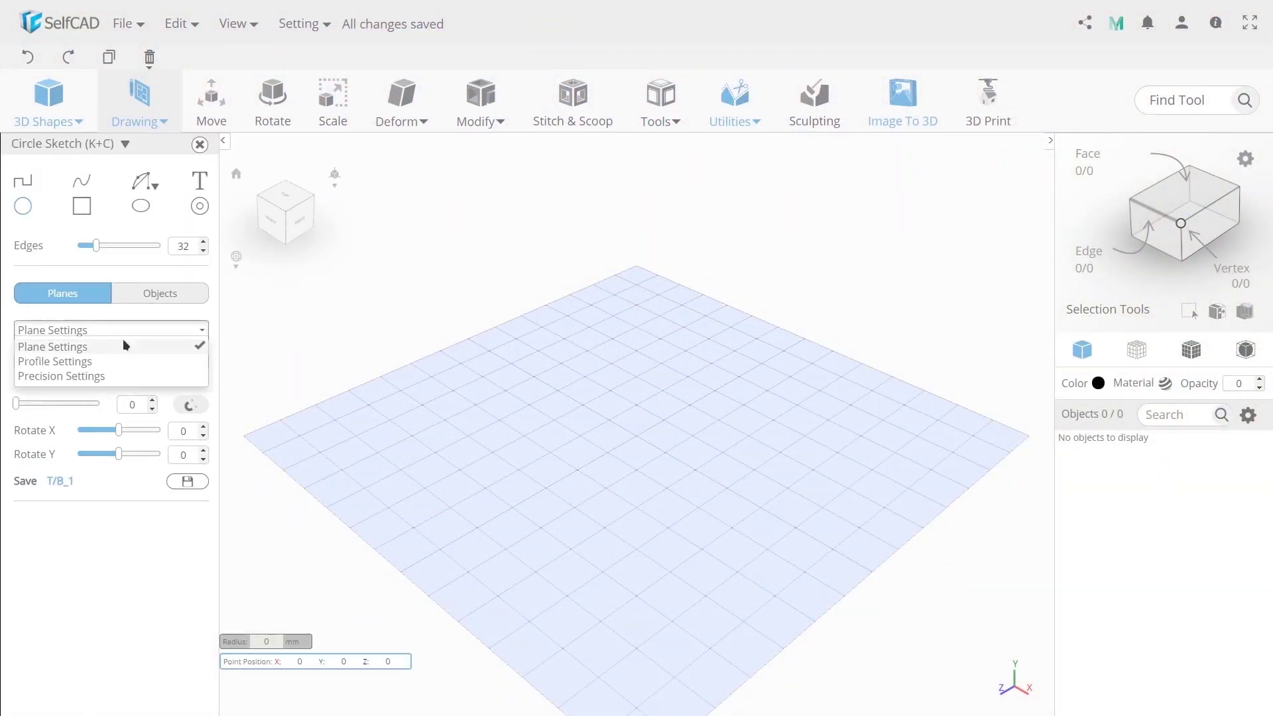
click(99, 376)
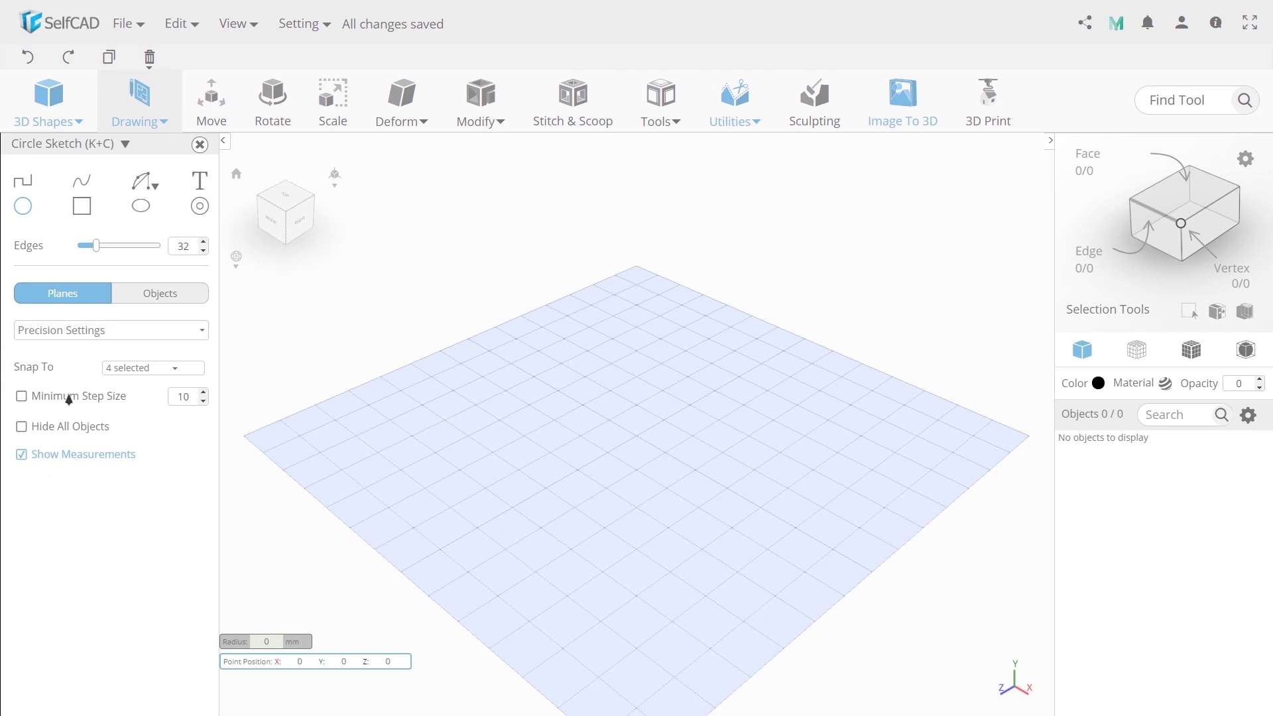
click(22, 397)
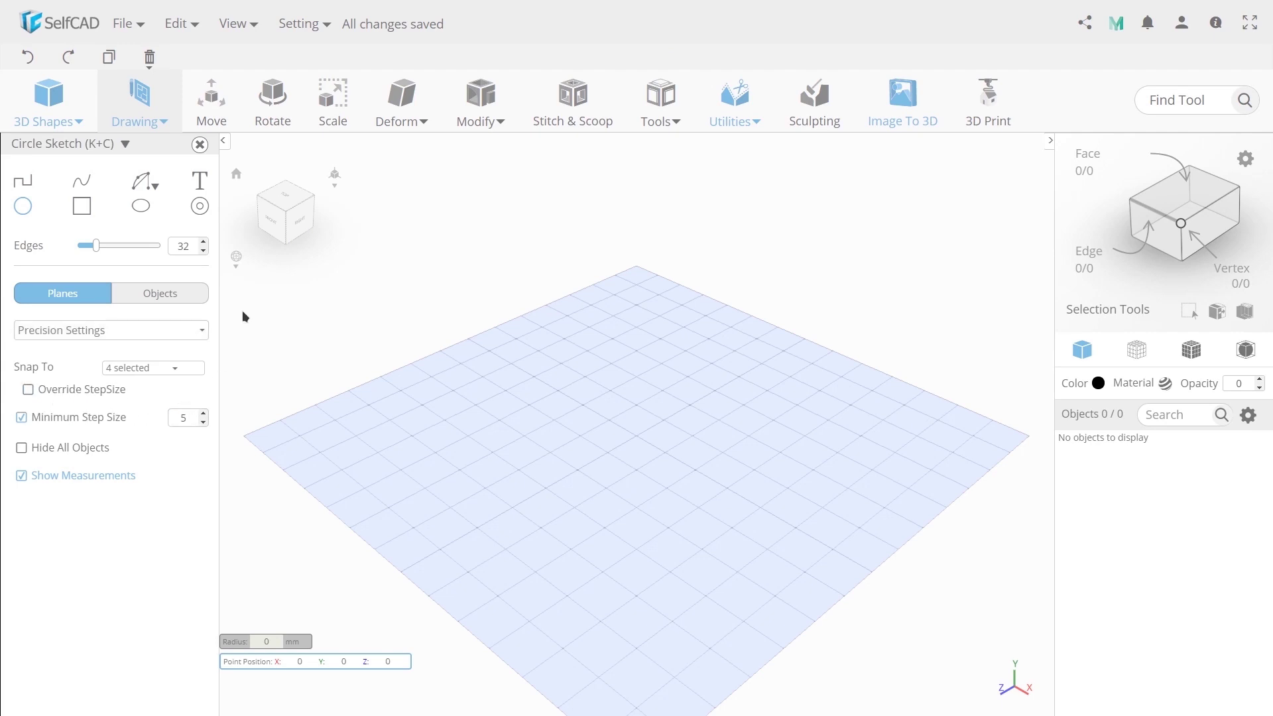
- In Top view, draw a small circle at the grid centre and deselect it
click(285, 198)
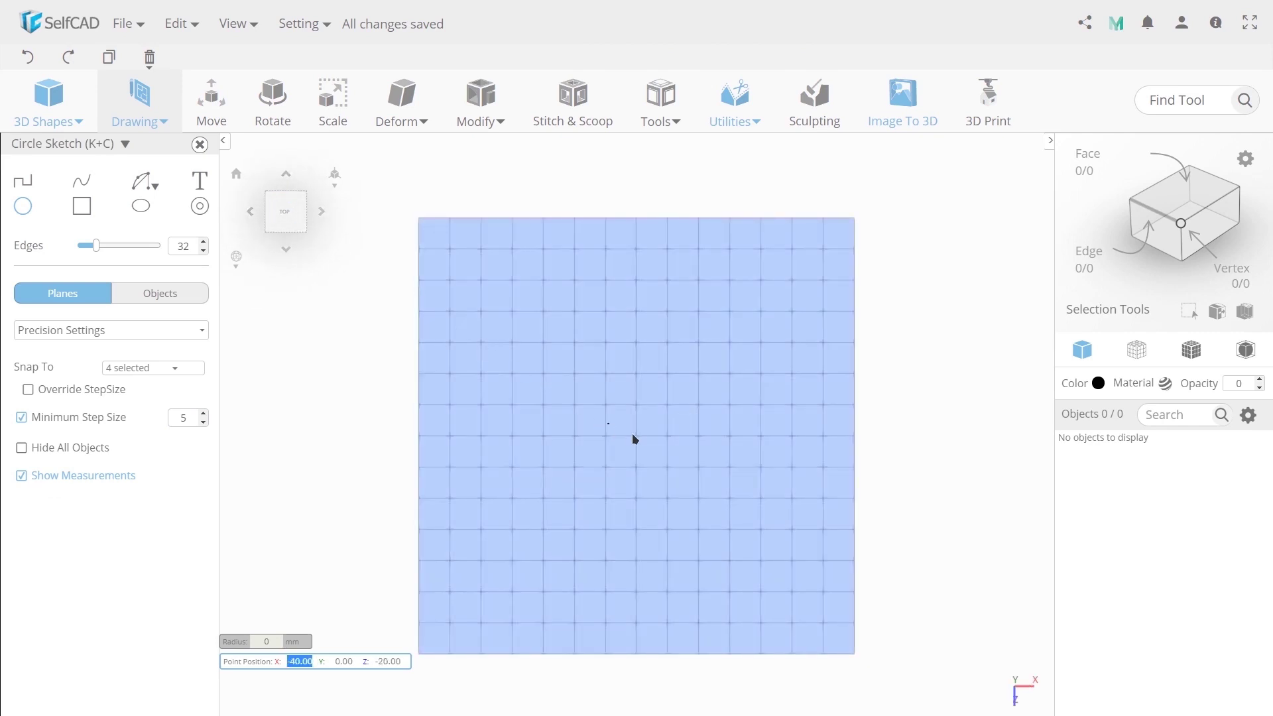
click(637, 436)
text(25)
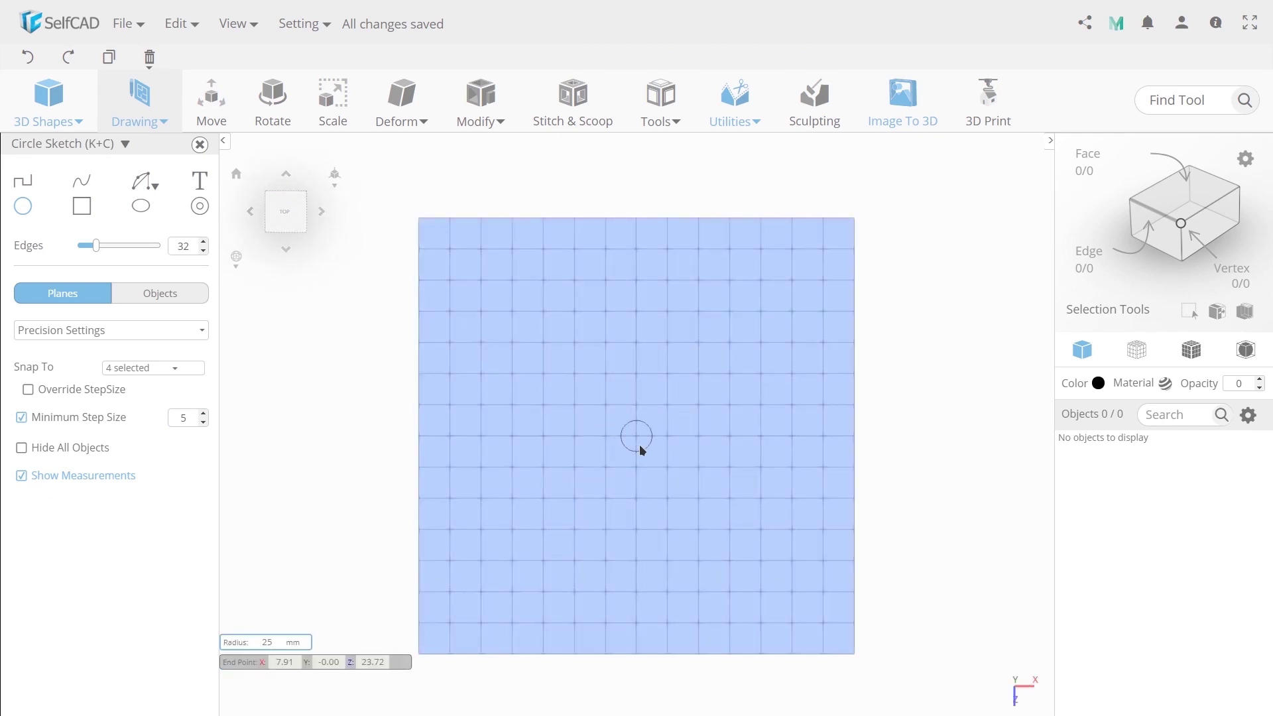
click(640, 449)
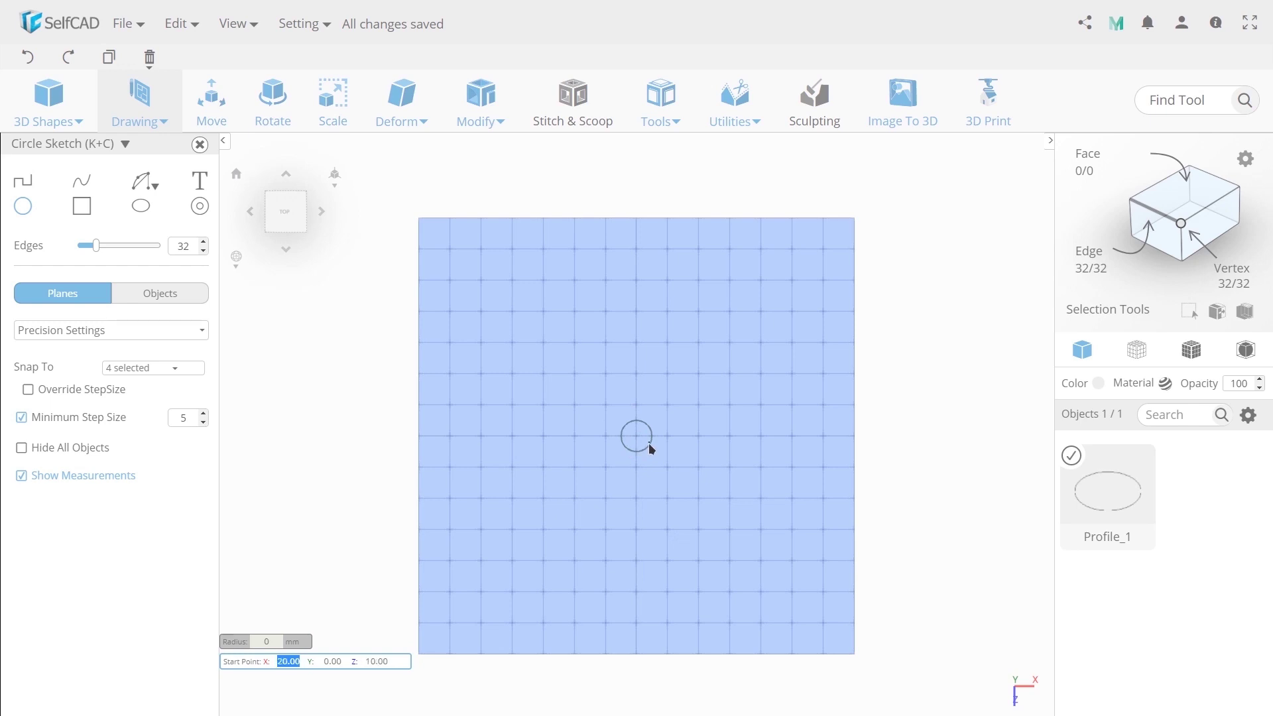
click(935, 468)
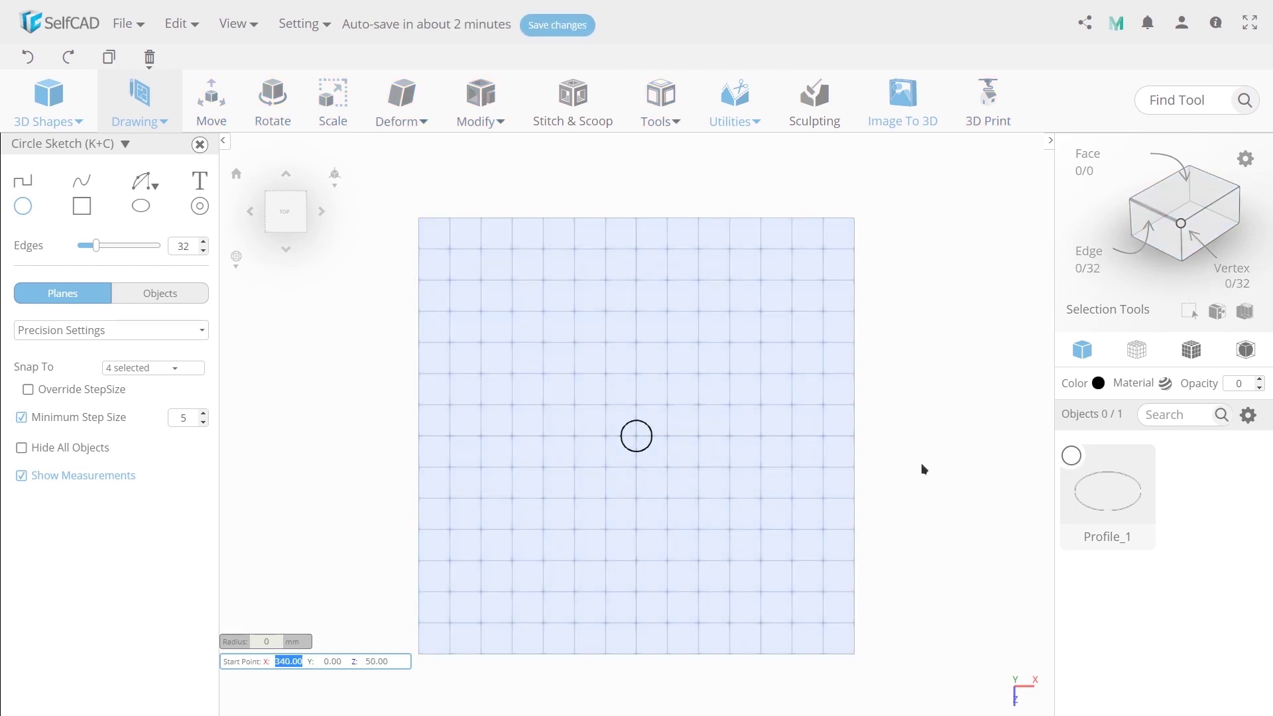
- Raise the sketch plane to an offset of 20 in Plane Settings
click(167, 331)
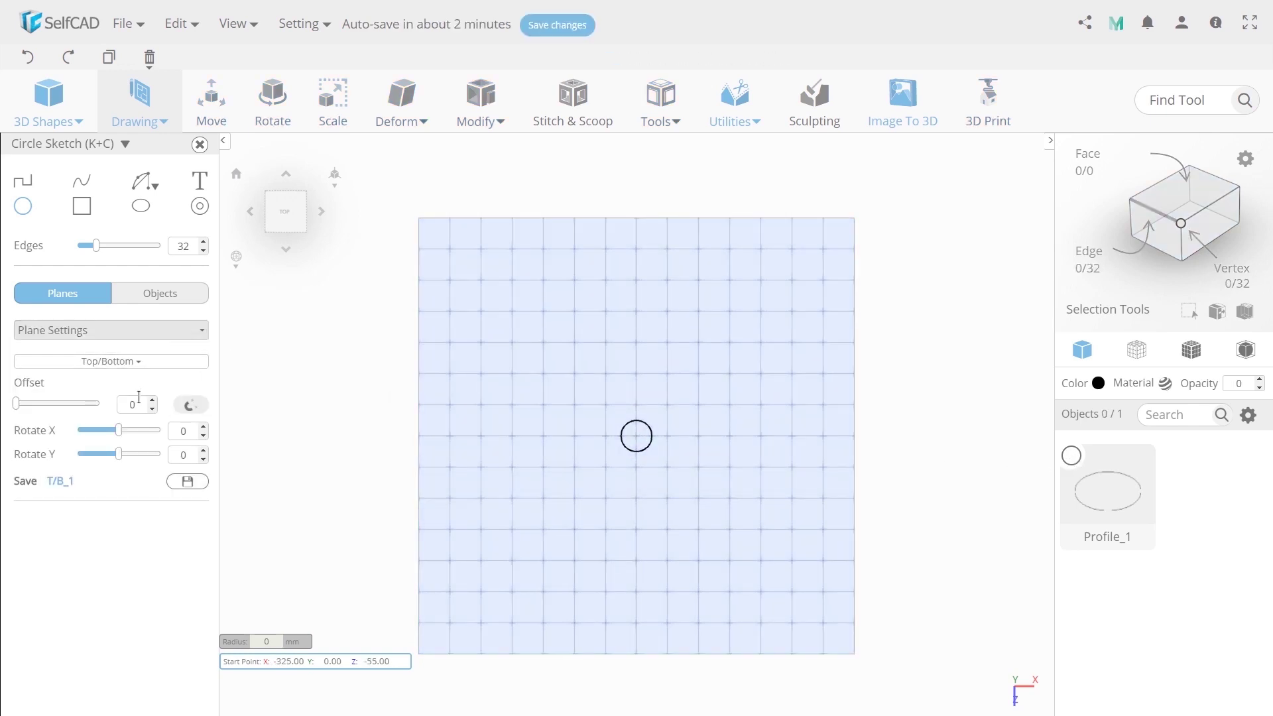
double_click(134, 405)
text(20)
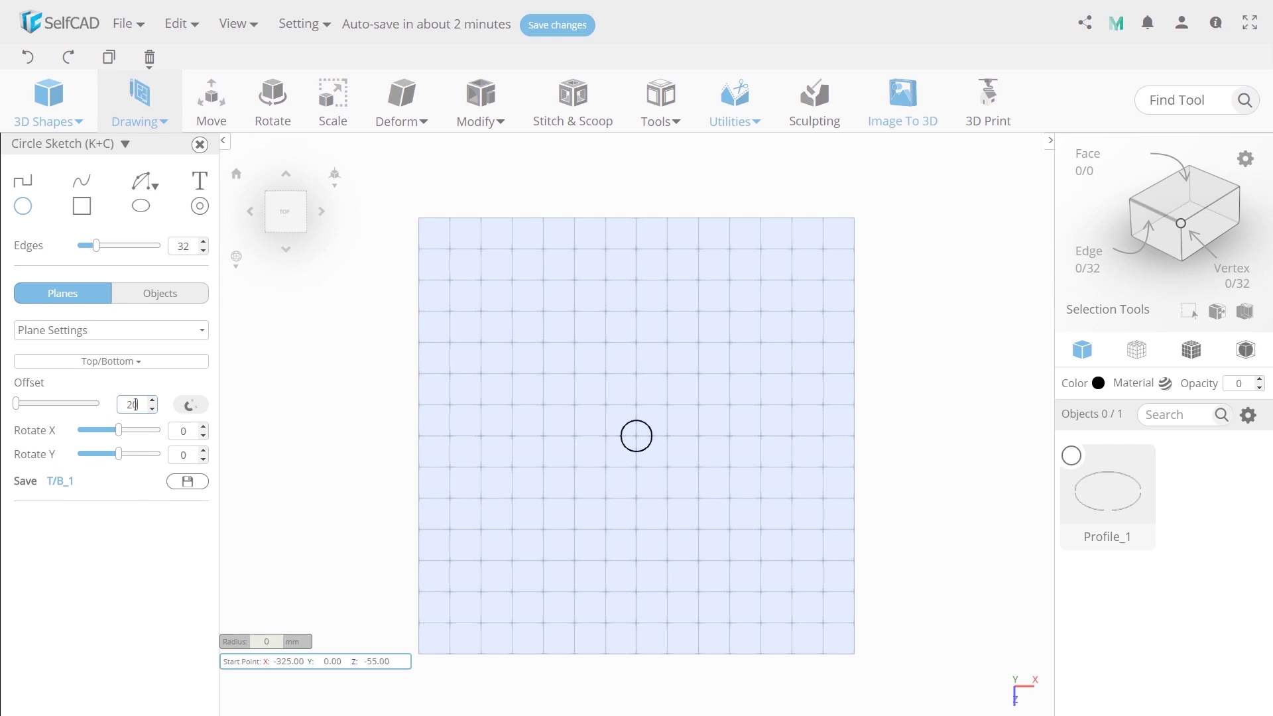
key(Return)
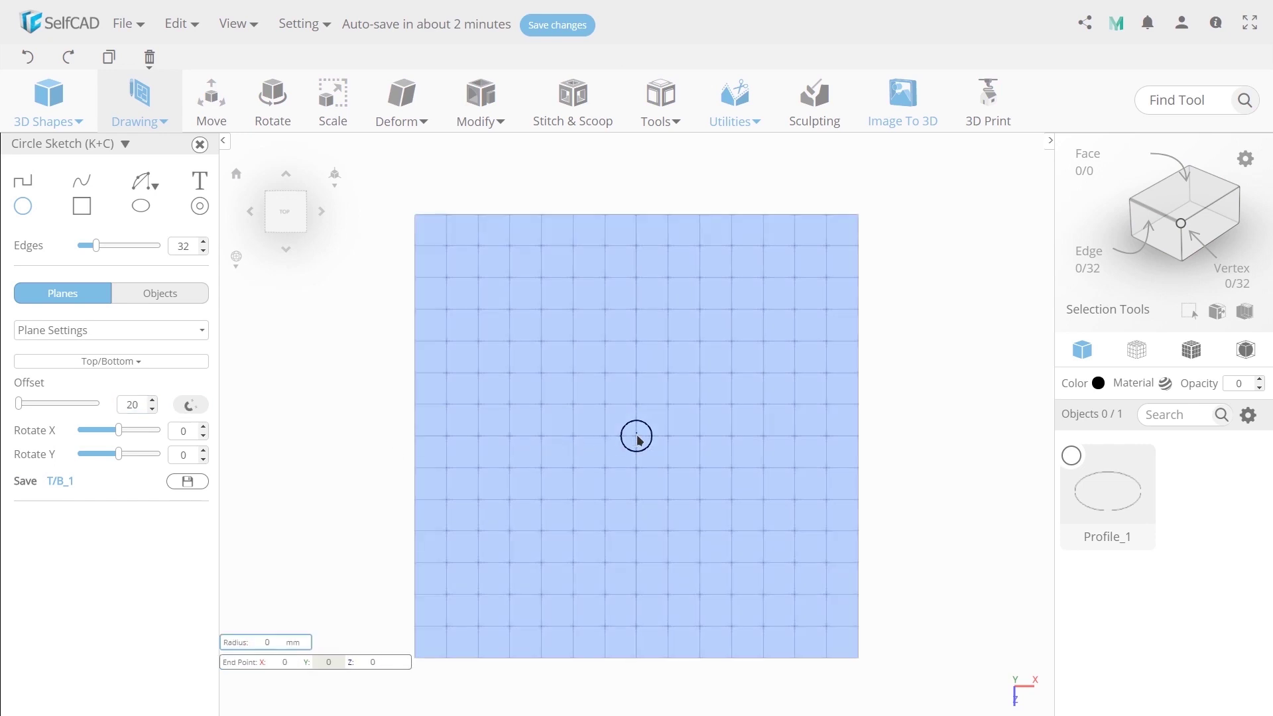
- Draw a centred circle at offset 20, then another at offset 40
click(637, 436)
click(642, 448)
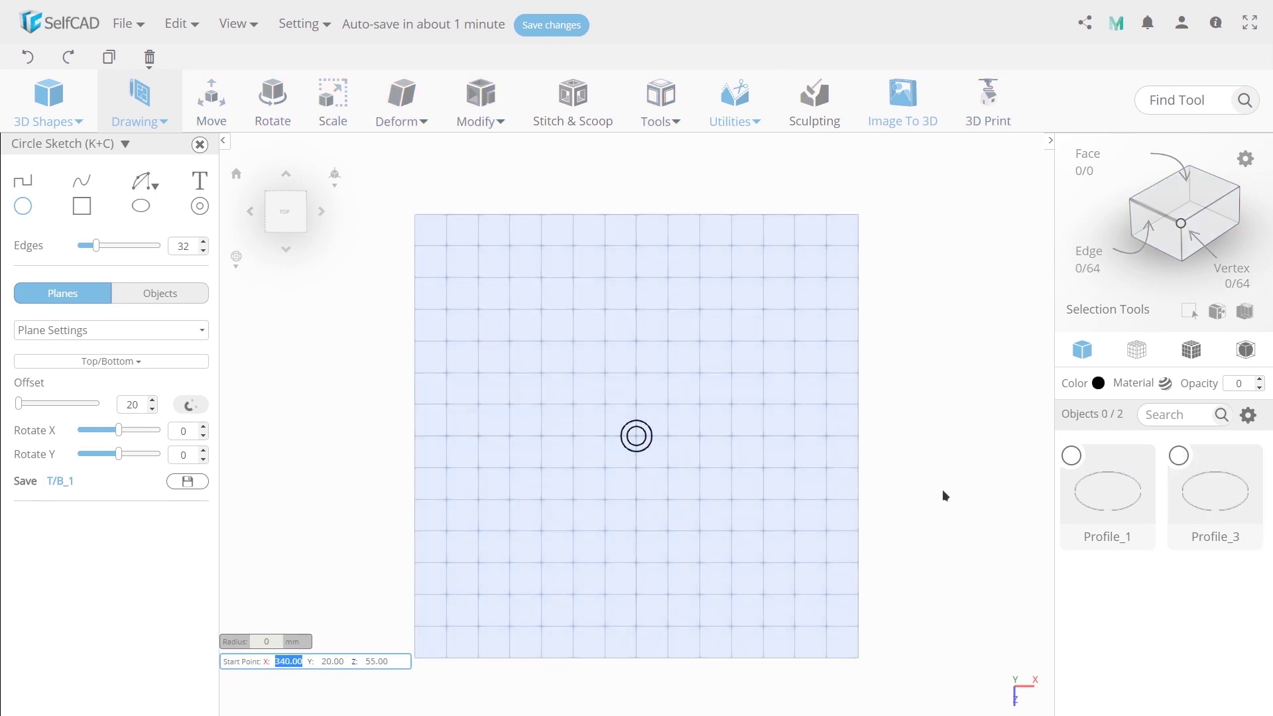
double_click(138, 405)
text(40)
key(Return)
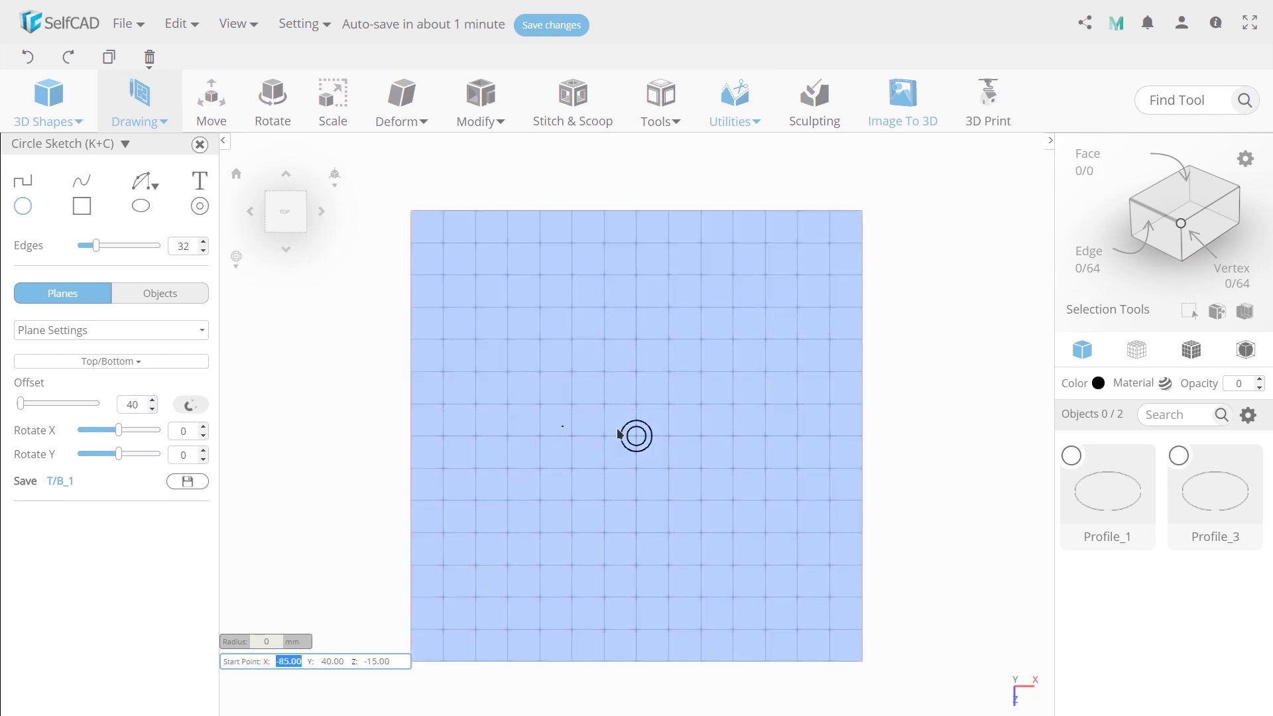
click(639, 440)
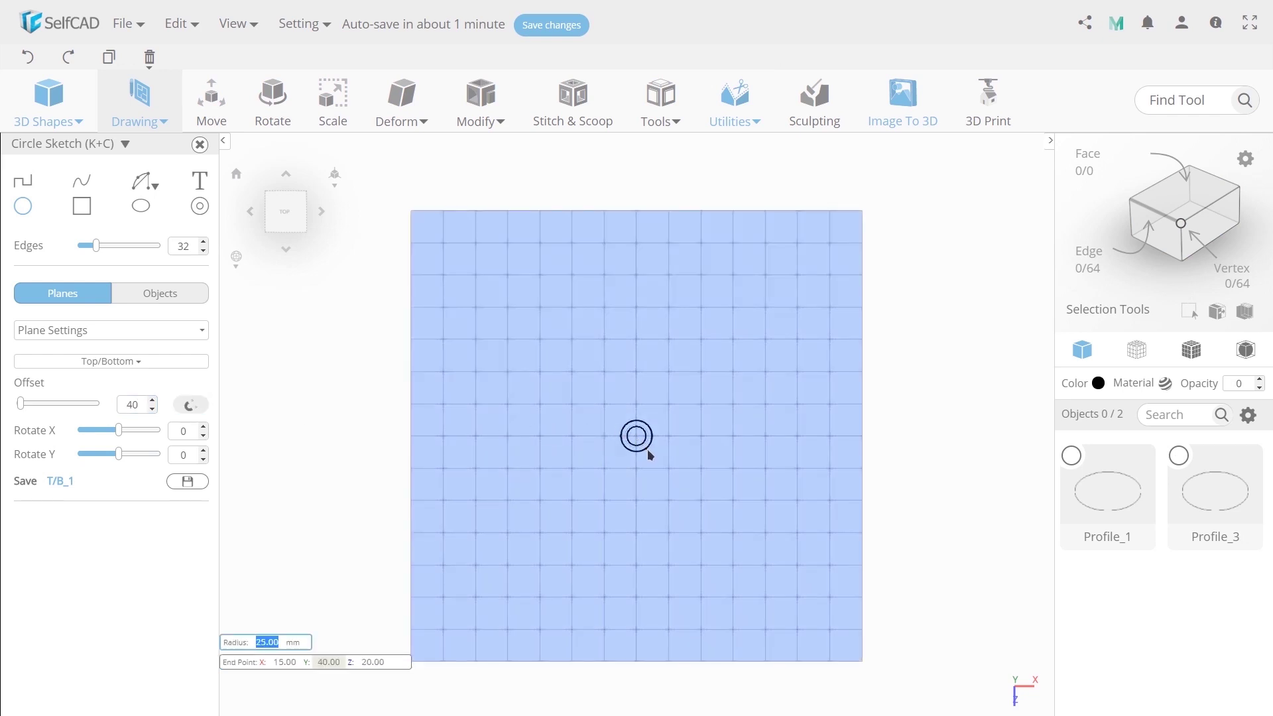
key(Return)
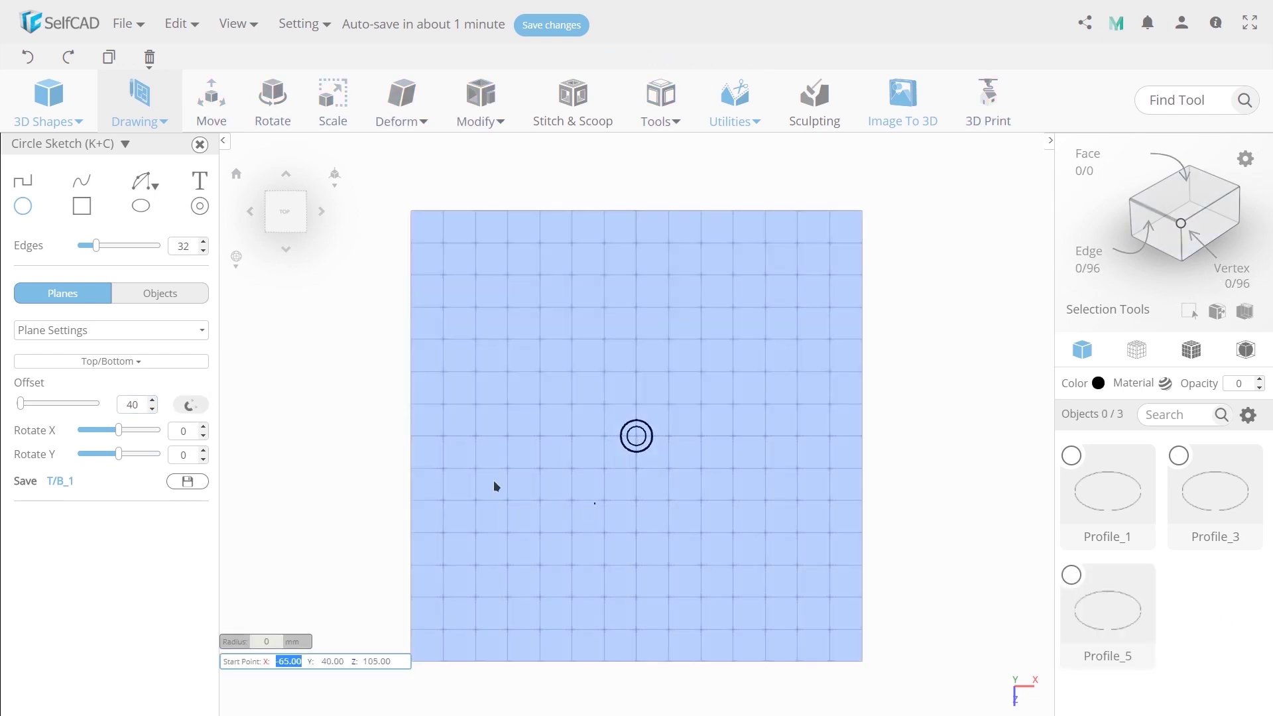
- At offset 50, draw a wider fourth circle at the grid centre and deselect it
double_click(135, 404)
text(50)
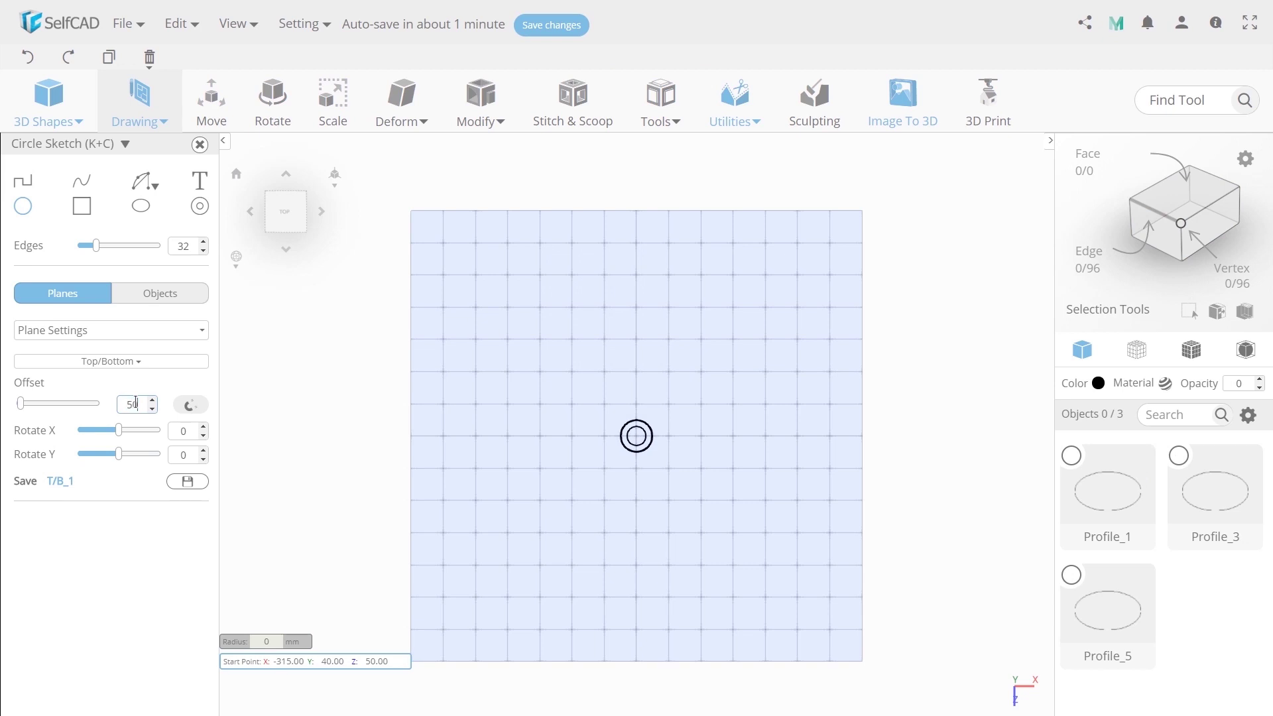
click(636, 436)
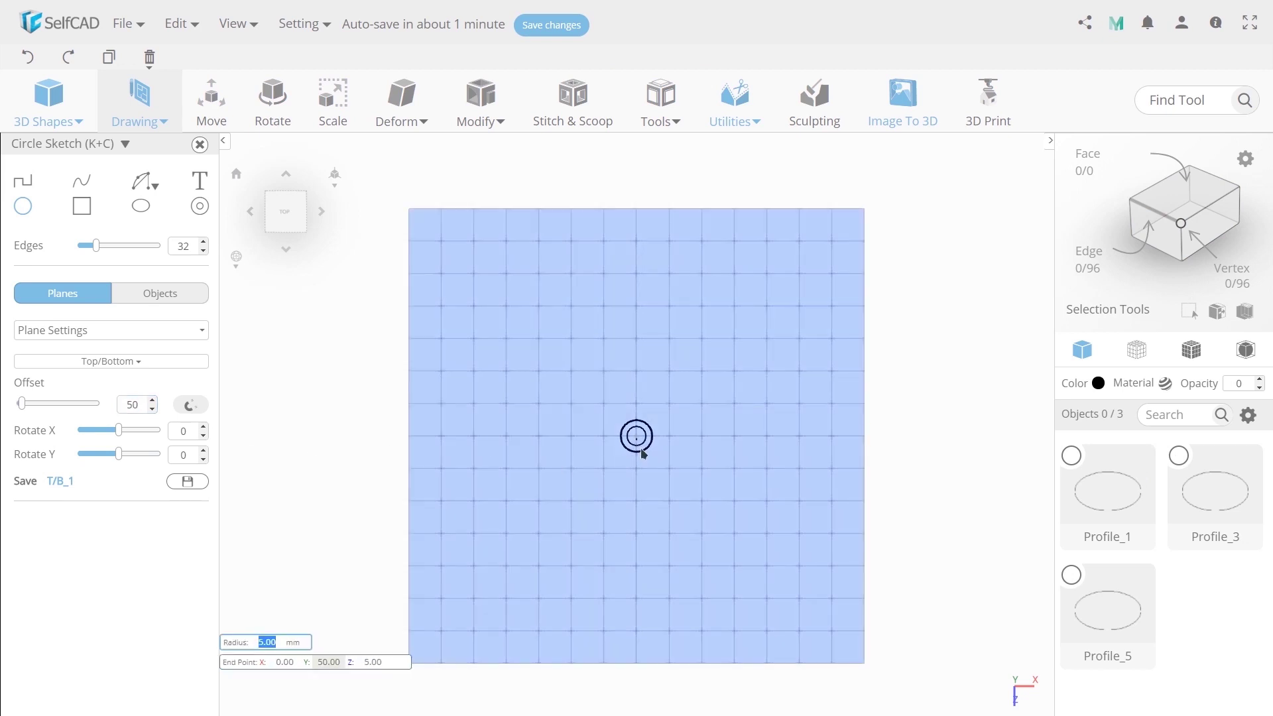
click(669, 482)
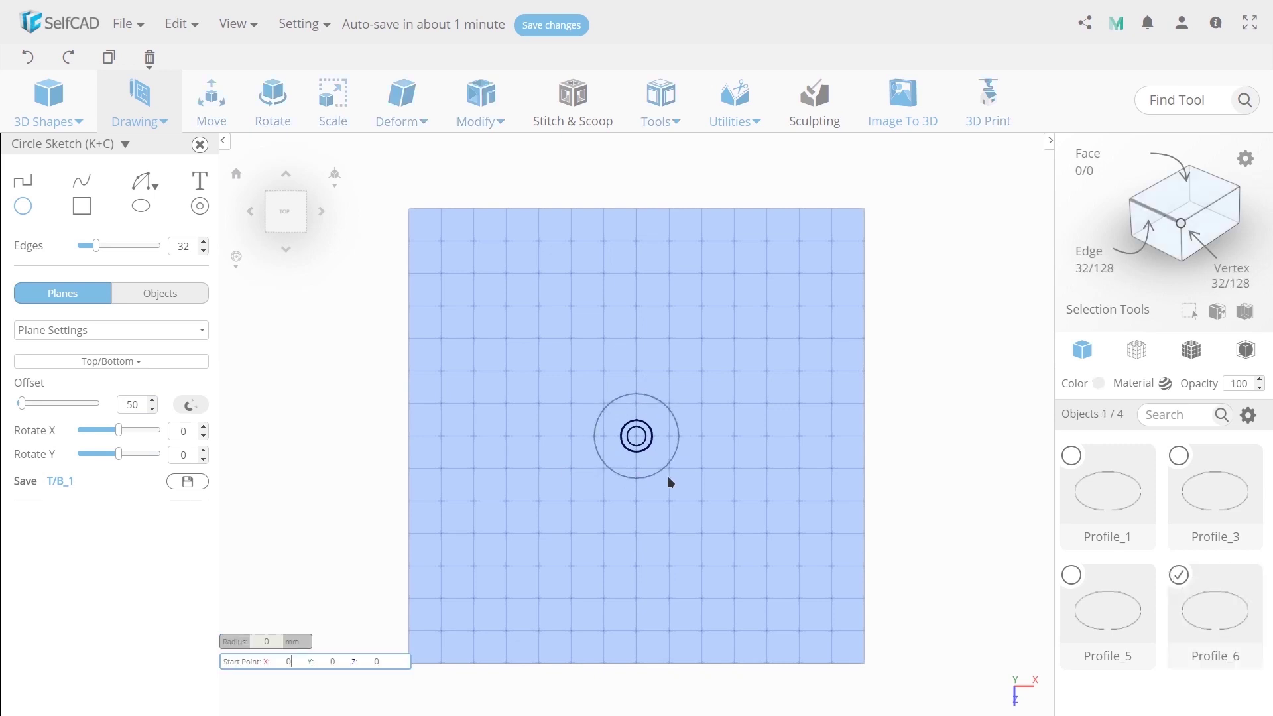
click(1170, 581)
- At offset 55, draw the fifth centred circle and finish circle sketching
double_click(139, 405)
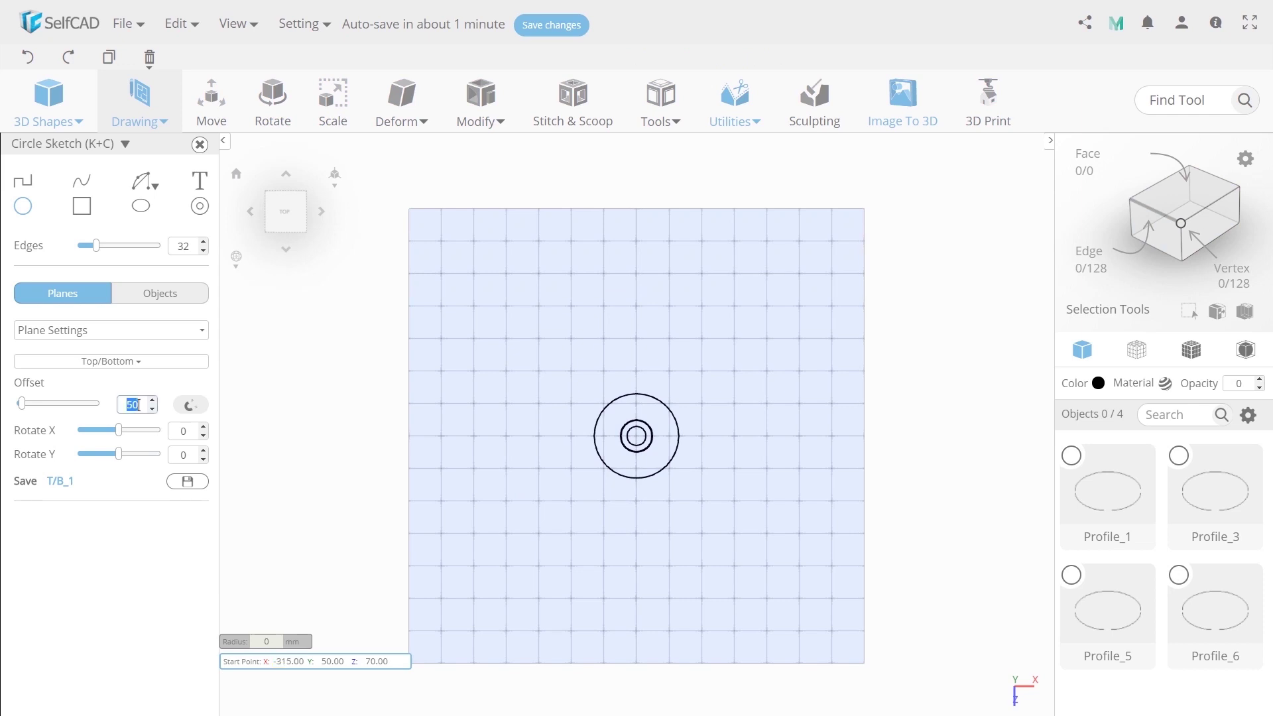
text(55)
key(Return)
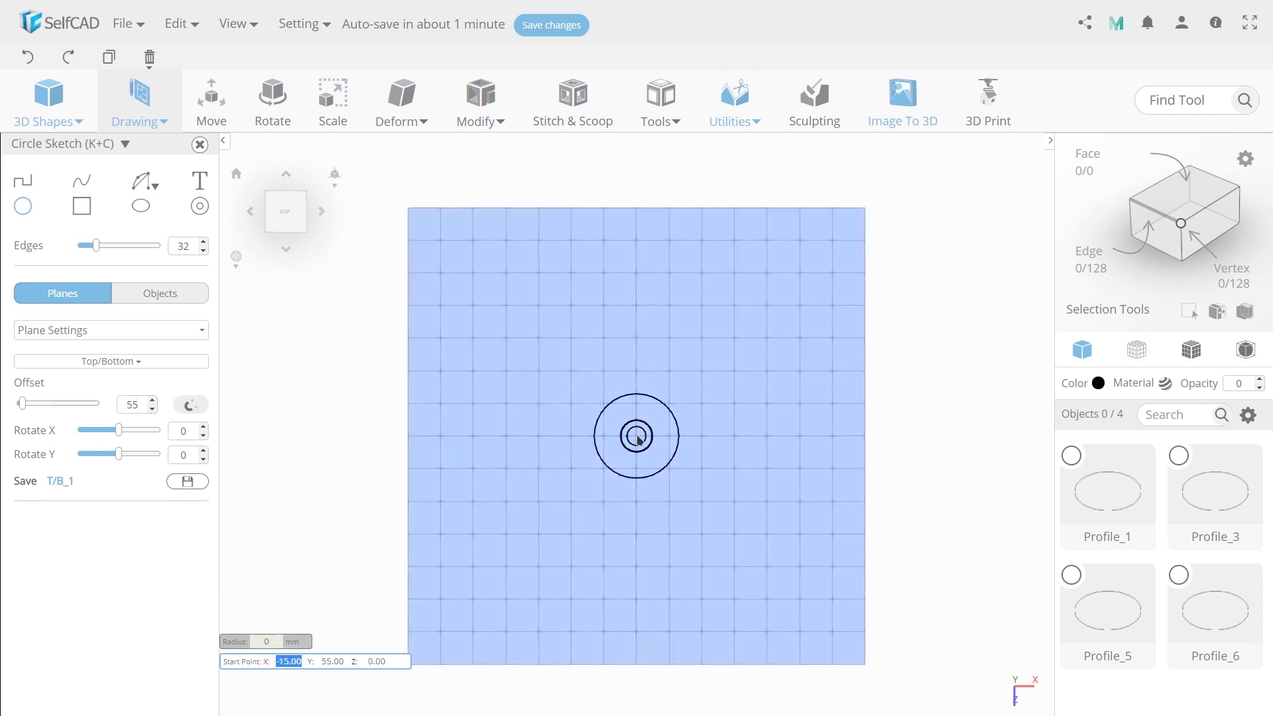
click(639, 440)
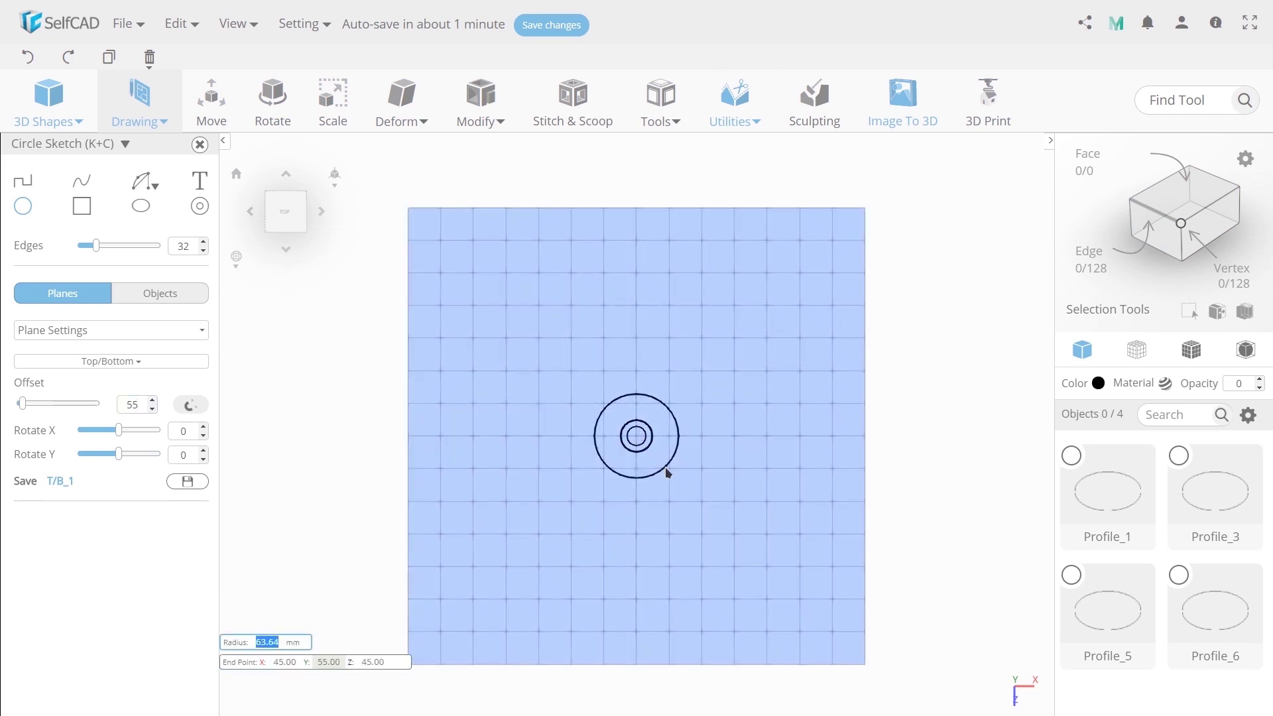
click(666, 466)
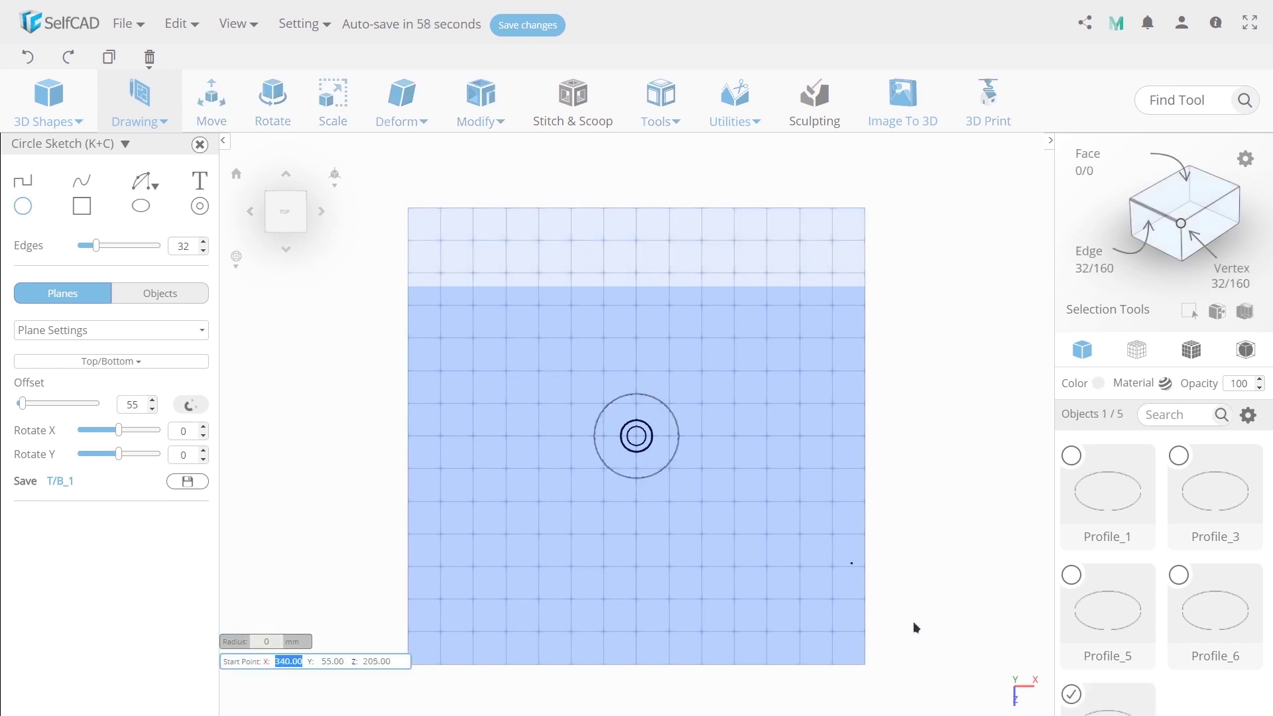
click(1070, 693)
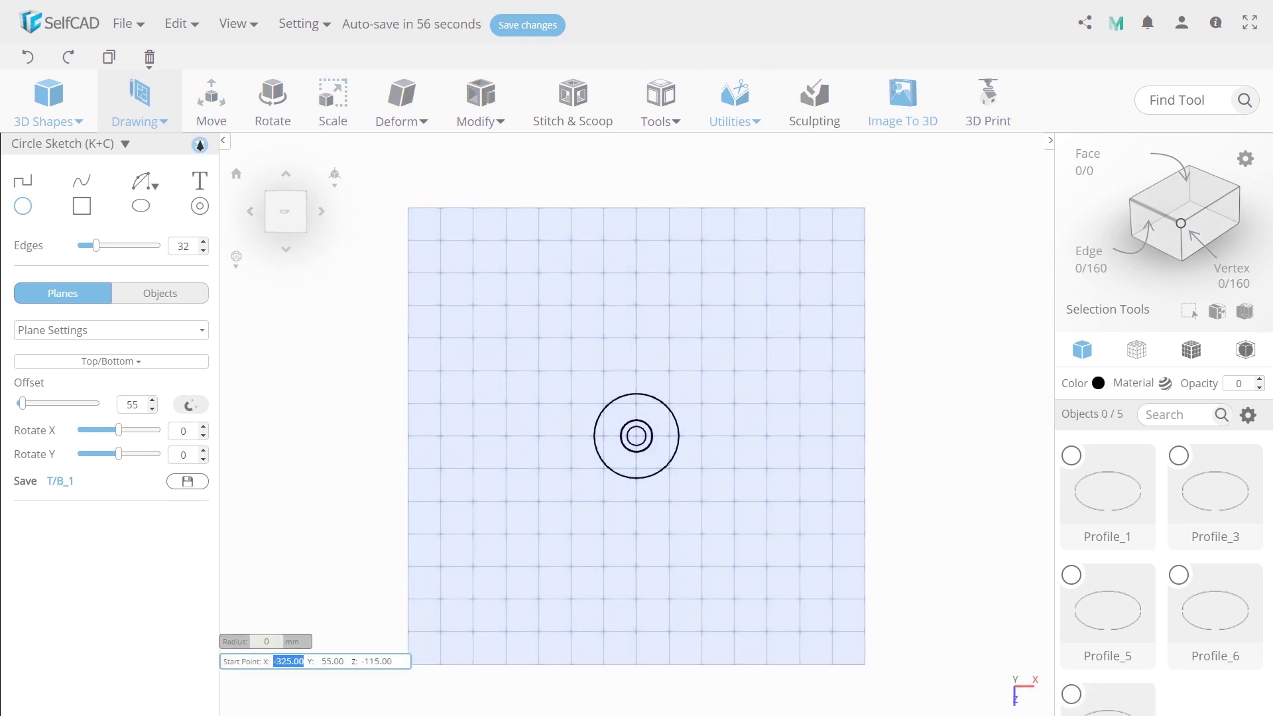
click(199, 144)
- Loft the five circle profiles into a solid stamp body
mouse_move(765, 452)
mouse_down()
mouse_move(716, 321)
mouse_move(694, 321)
mouse_move(725, 364)
mouse_move(695, 358)
mouse_move(622, 481)
mouse_up()
click(661, 103)
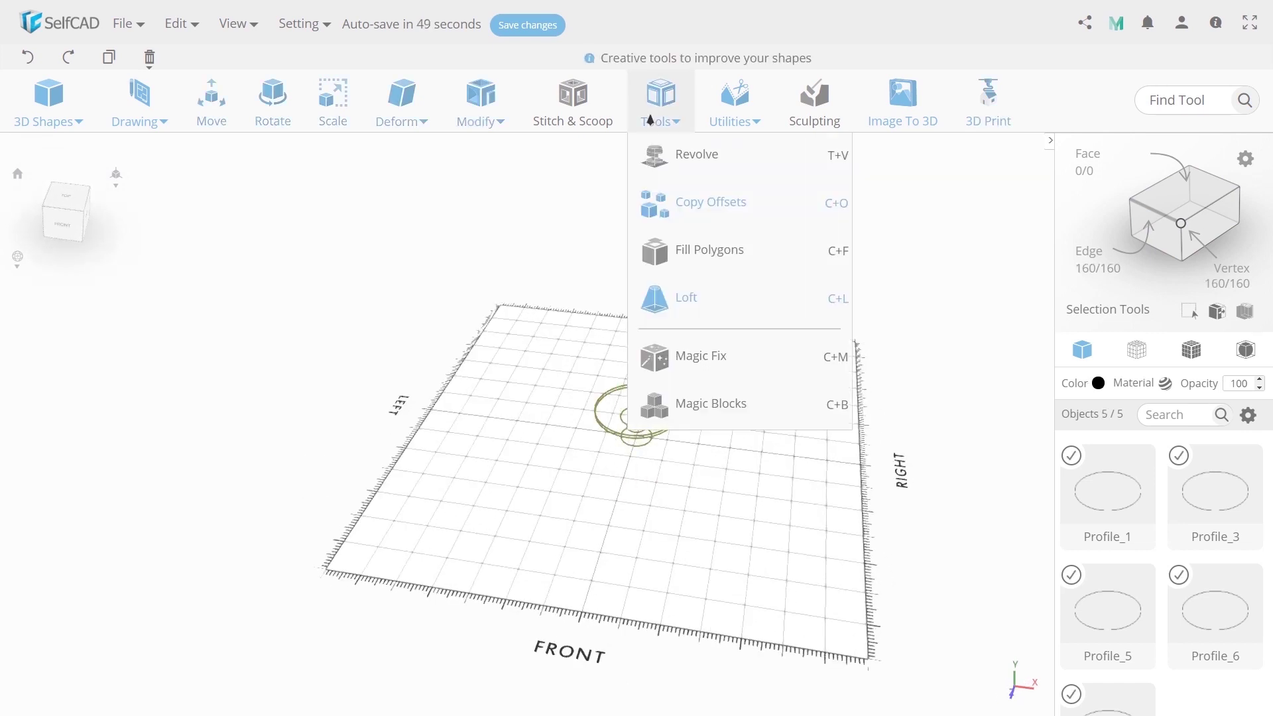
click(733, 302)
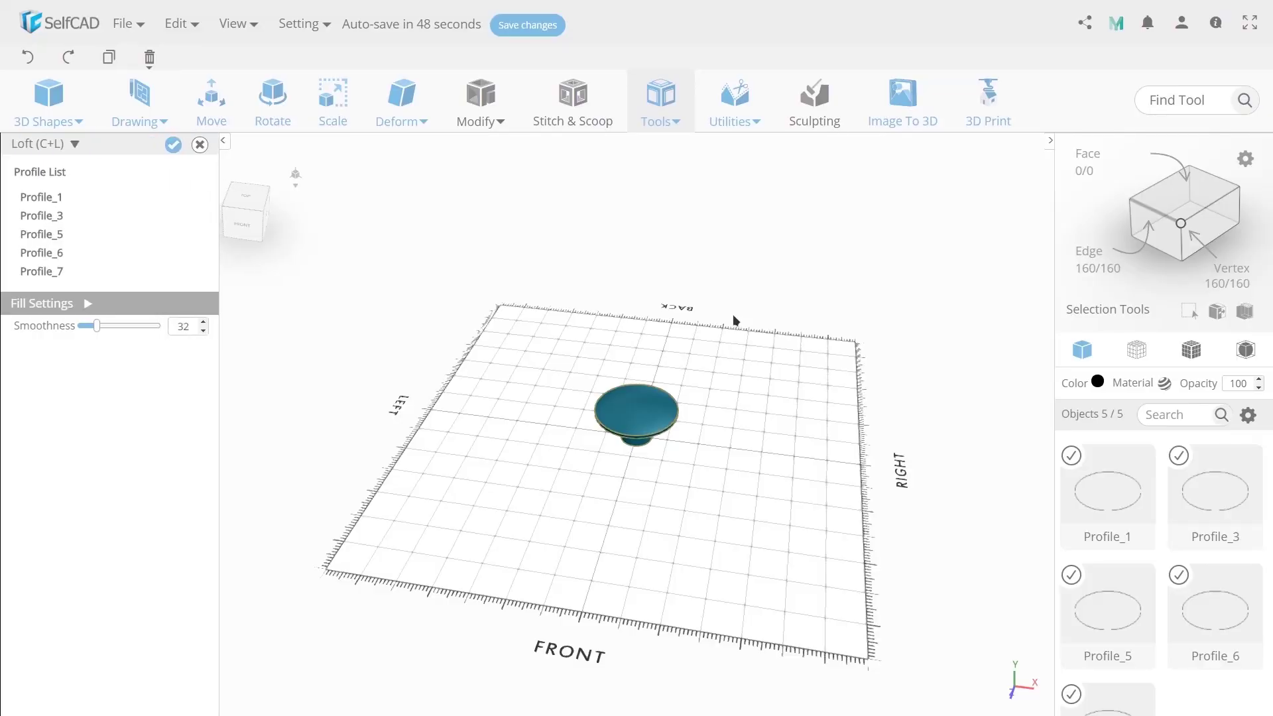
click(173, 145)
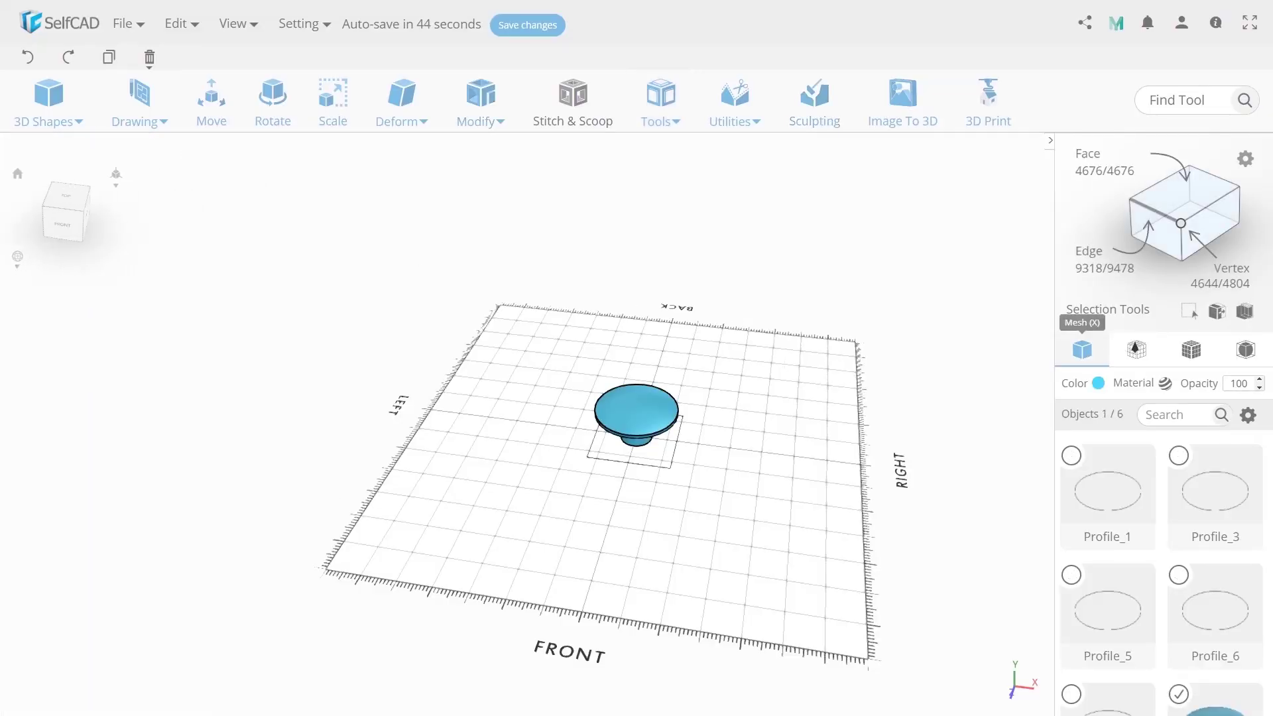
- Delete the five leftover circle profiles, leaving only Mesh1
click(1217, 311)
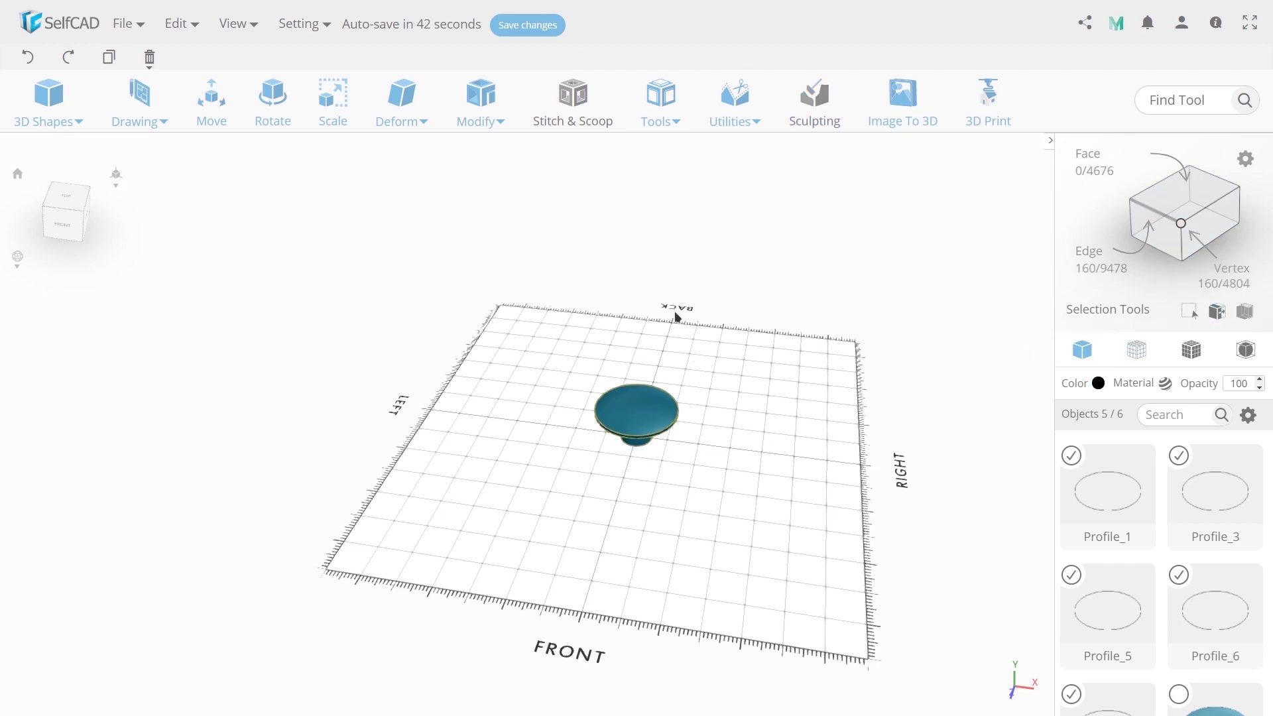
click(159, 78)
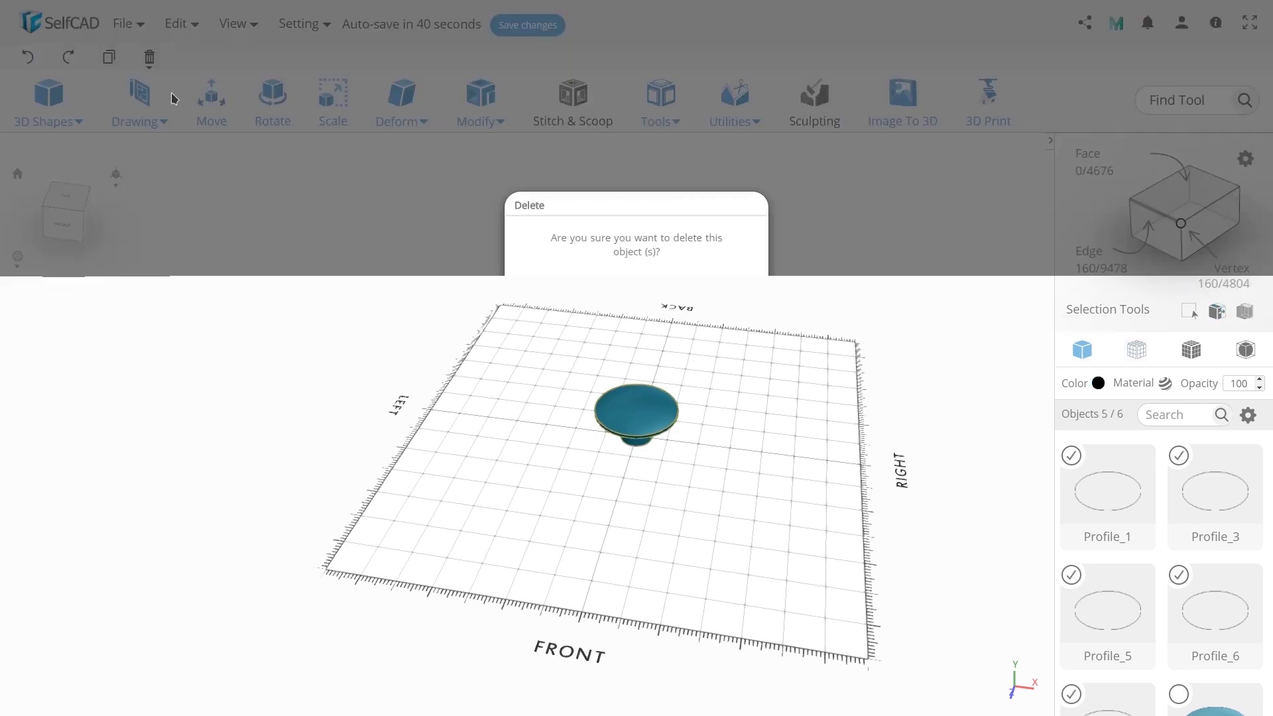
click(587, 413)
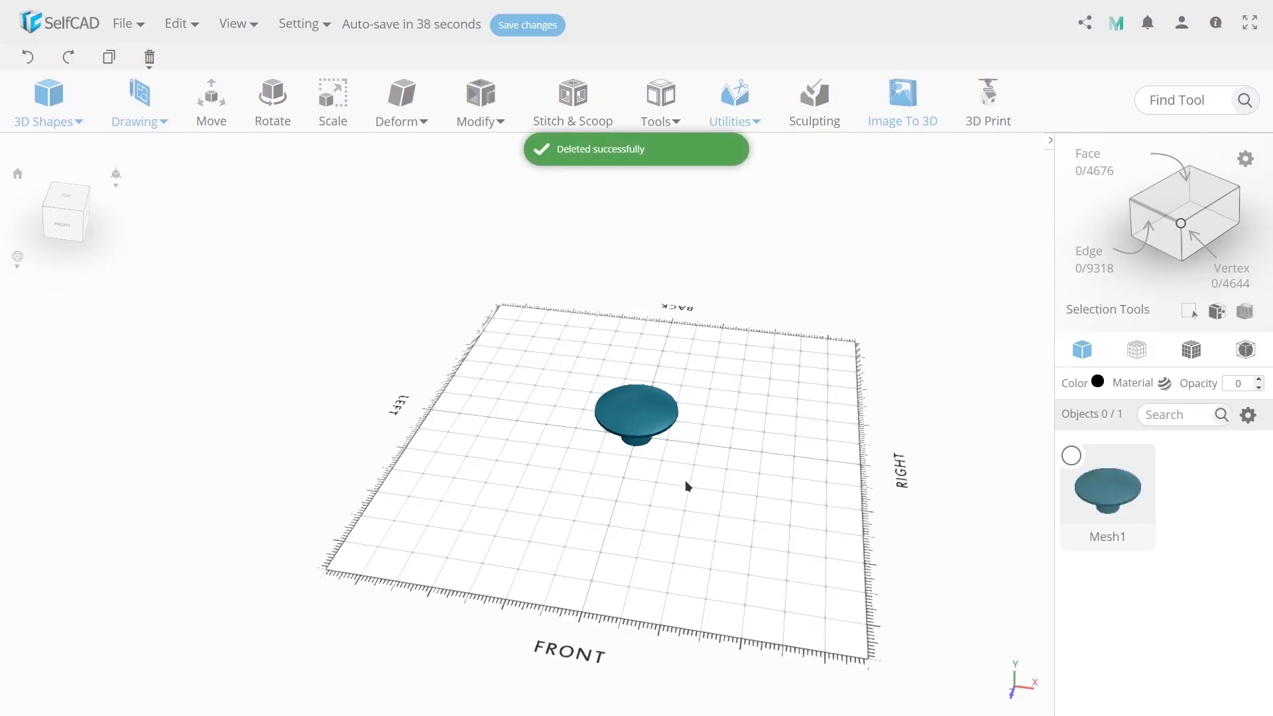
scroll(685, 483, up, 2)
scroll(662, 464, up, 3)
mouse_move(642, 412)
mouse_down()
mouse_move(642, 461)
mouse_move(610, 470)
mouse_move(588, 447)
mouse_move(648, 412)
mouse_up()
- Generate an Image To 3D relief from batman.jpg with reduced blur for sharper detail
click(902, 109)
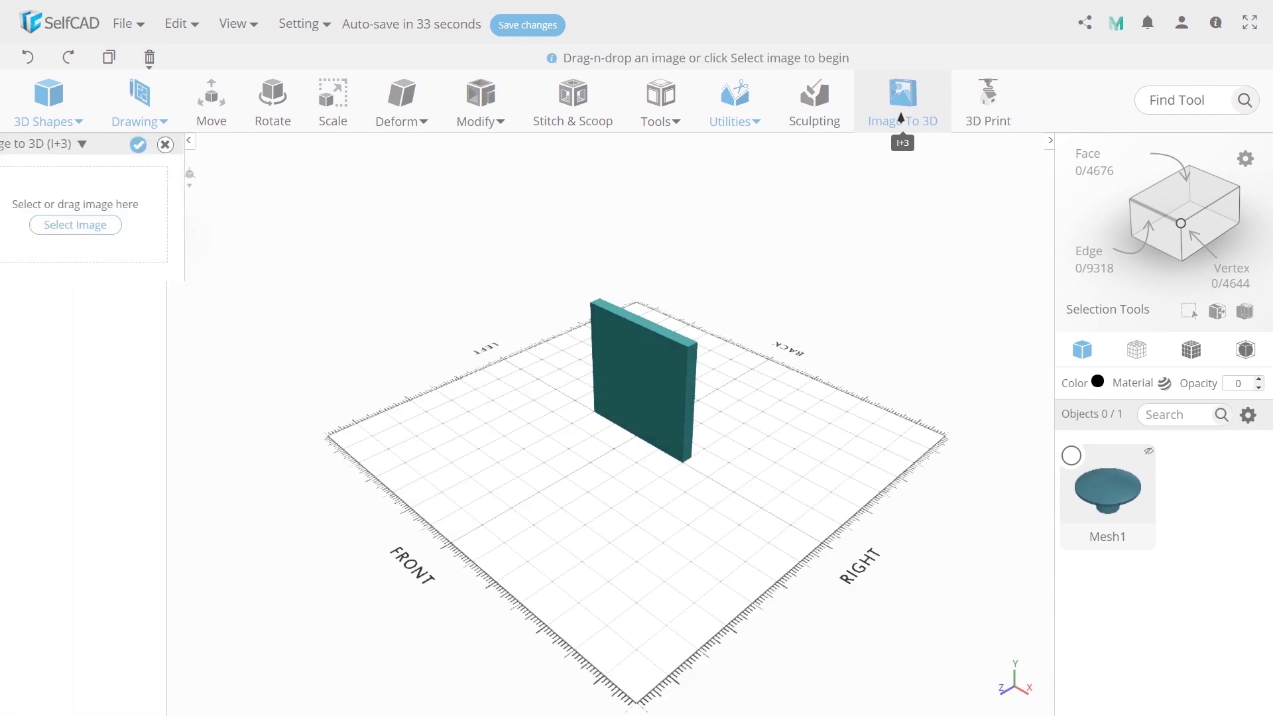
click(111, 230)
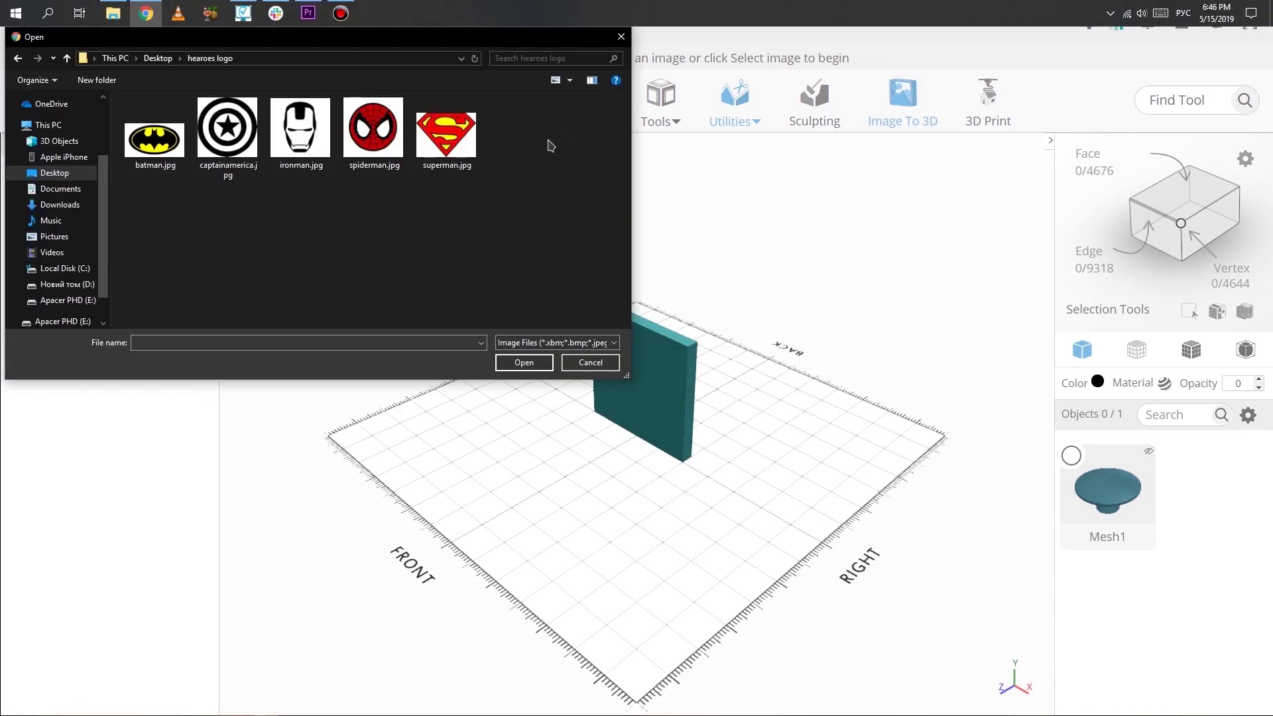
click(161, 130)
click(514, 362)
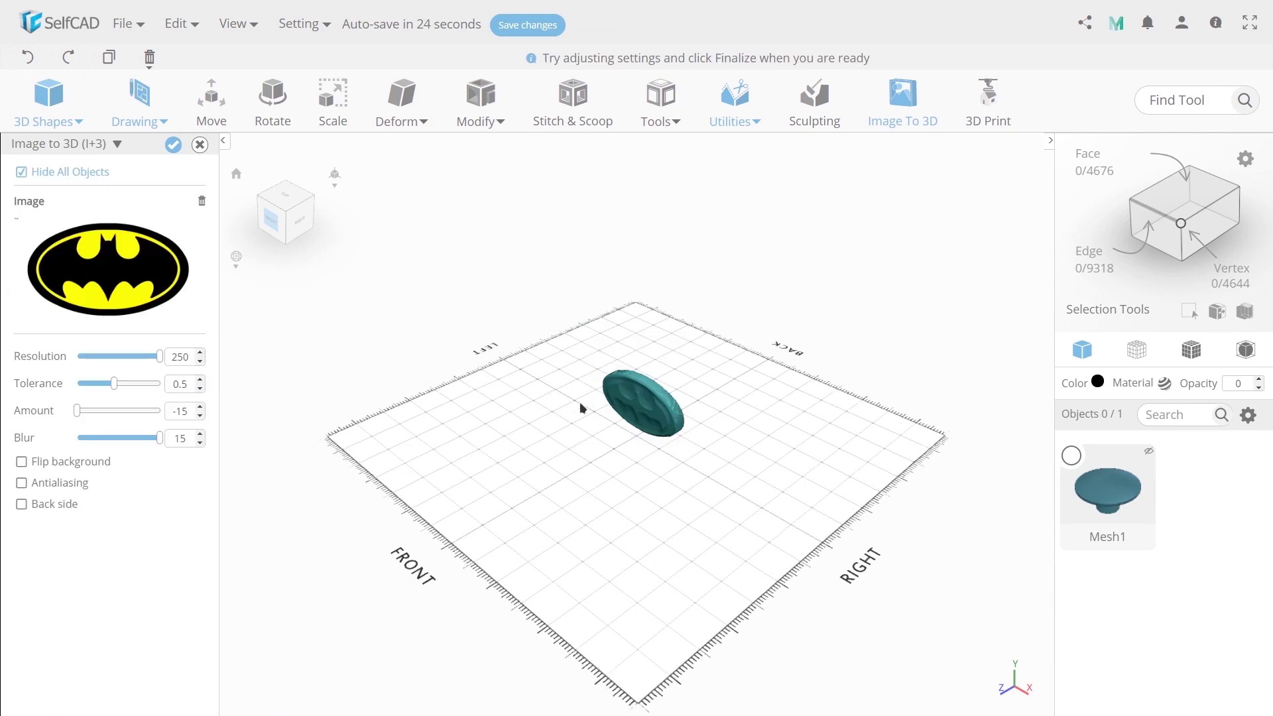
drag(523, 368, 595, 387)
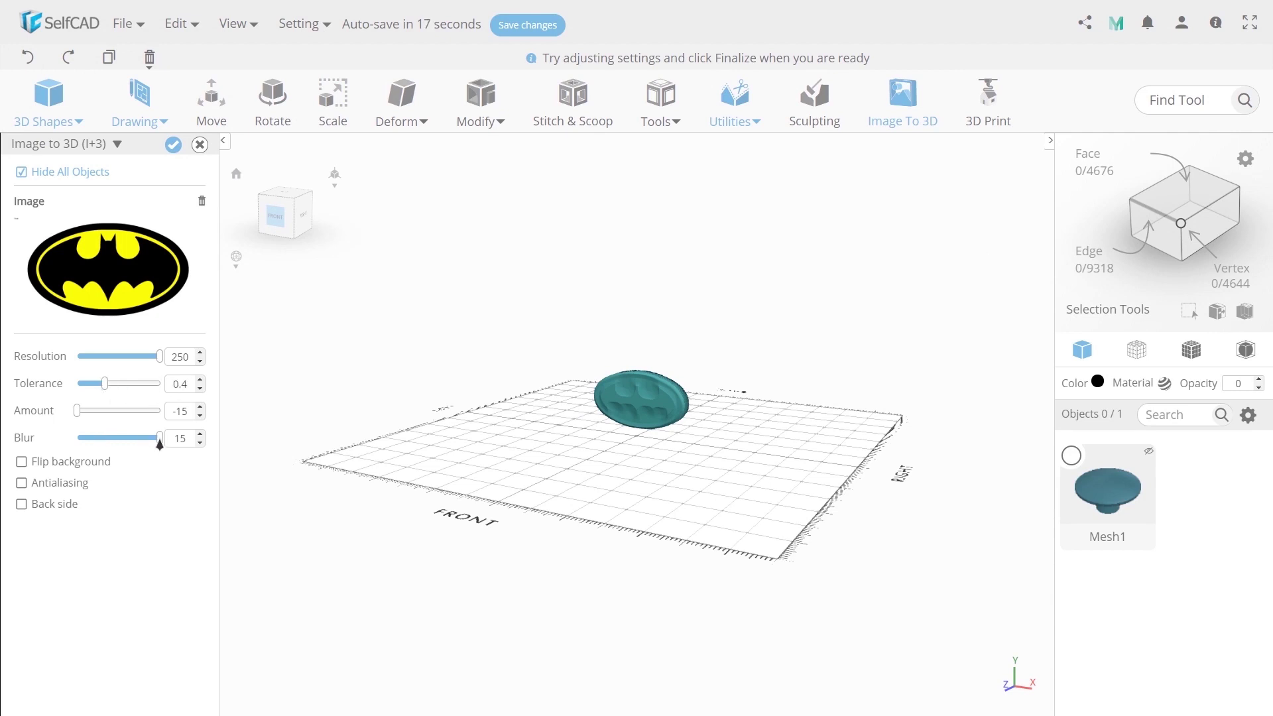
drag(160, 443, 148, 443)
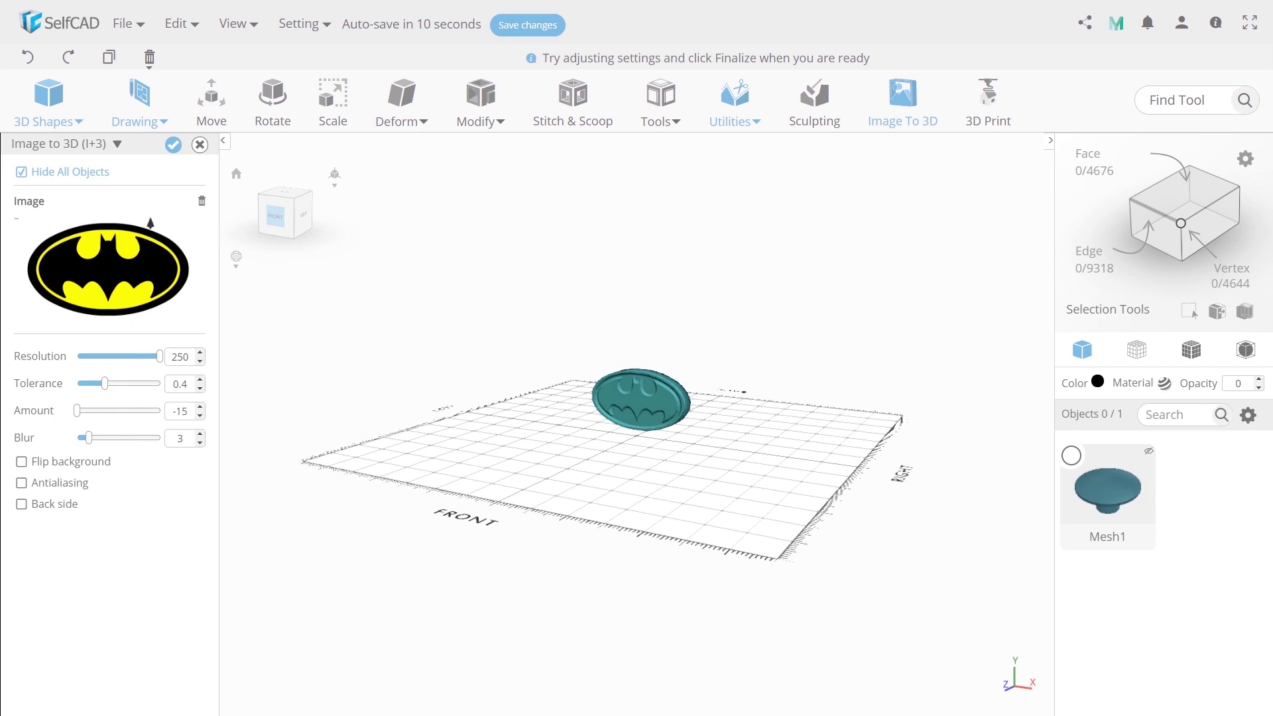
- Finalize the Batman relief and rotate it 90° about X to lay it flat
click(173, 145)
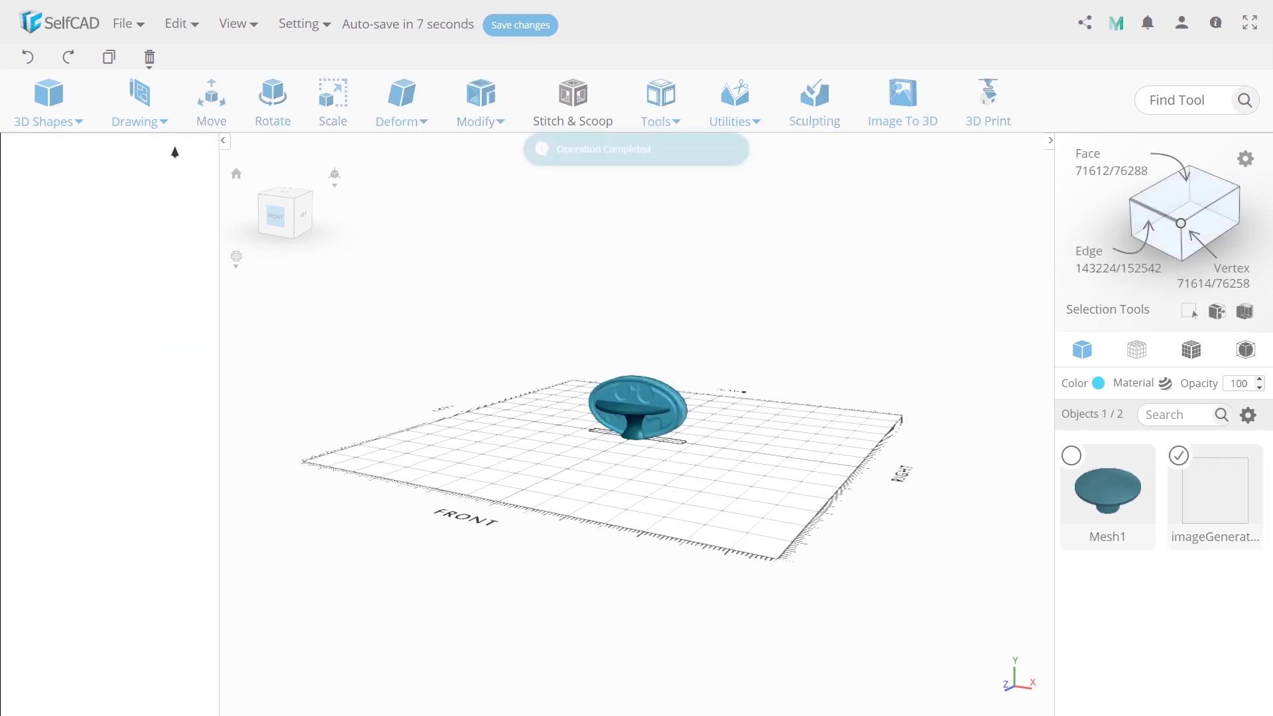
click(17, 175)
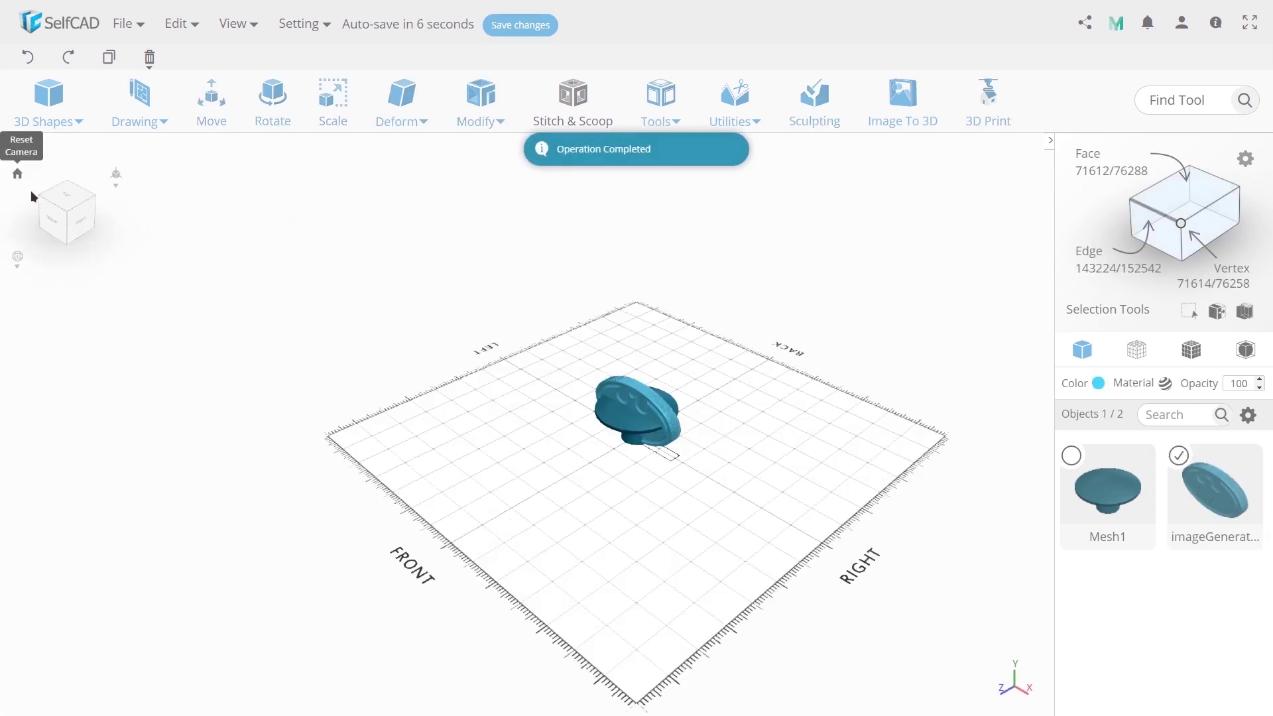
click(272, 100)
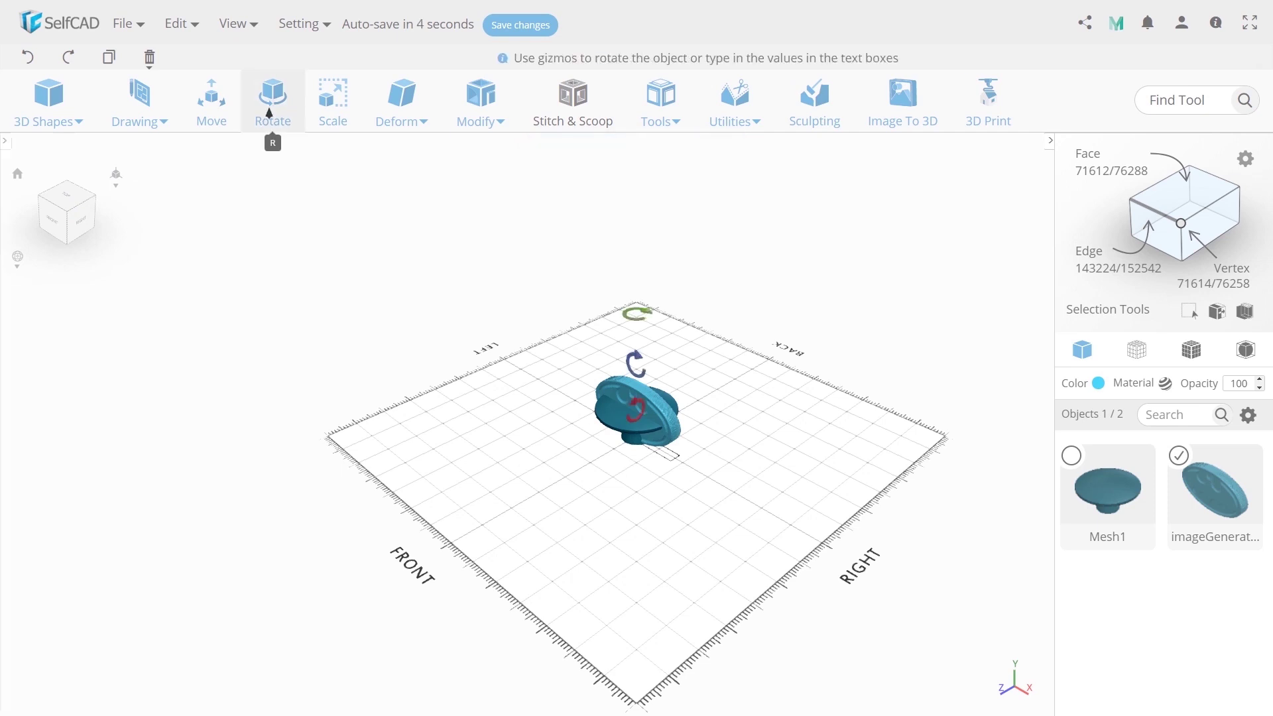
click(60, 175)
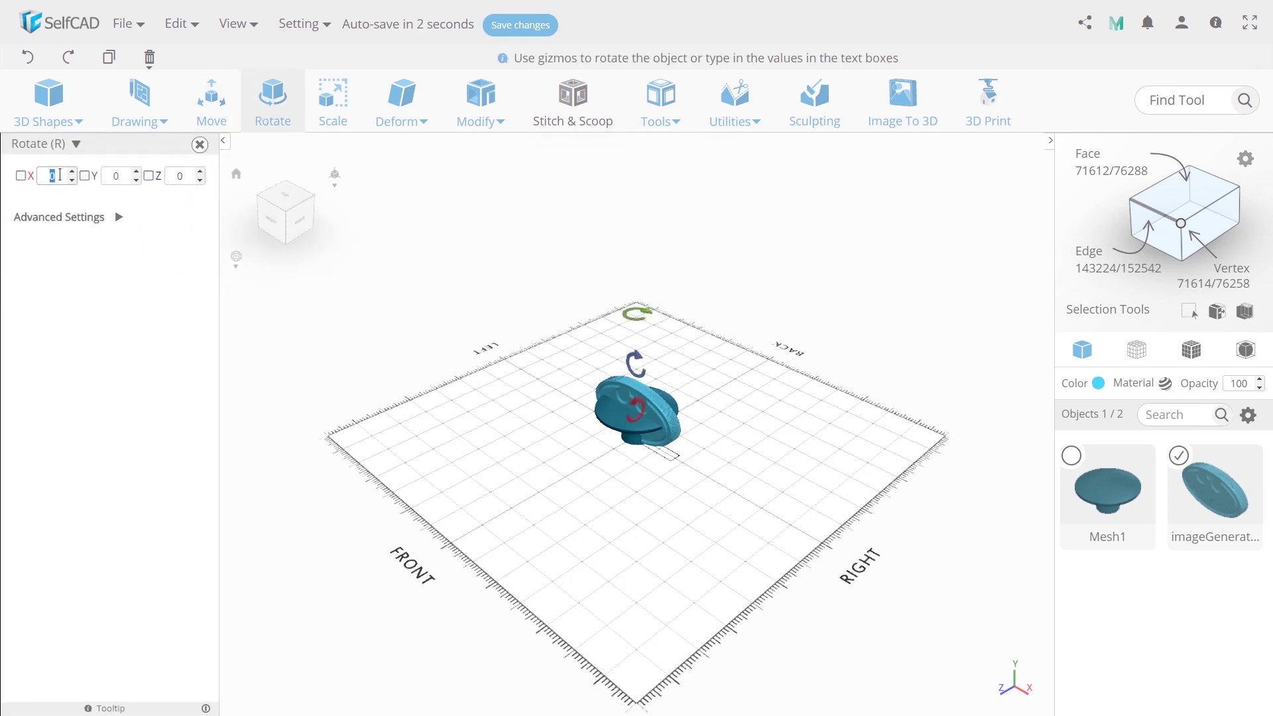
text(90)
key(Return)
key(s)
- Scale the Batman relief proportionally down to an X size of 40
click(120, 218)
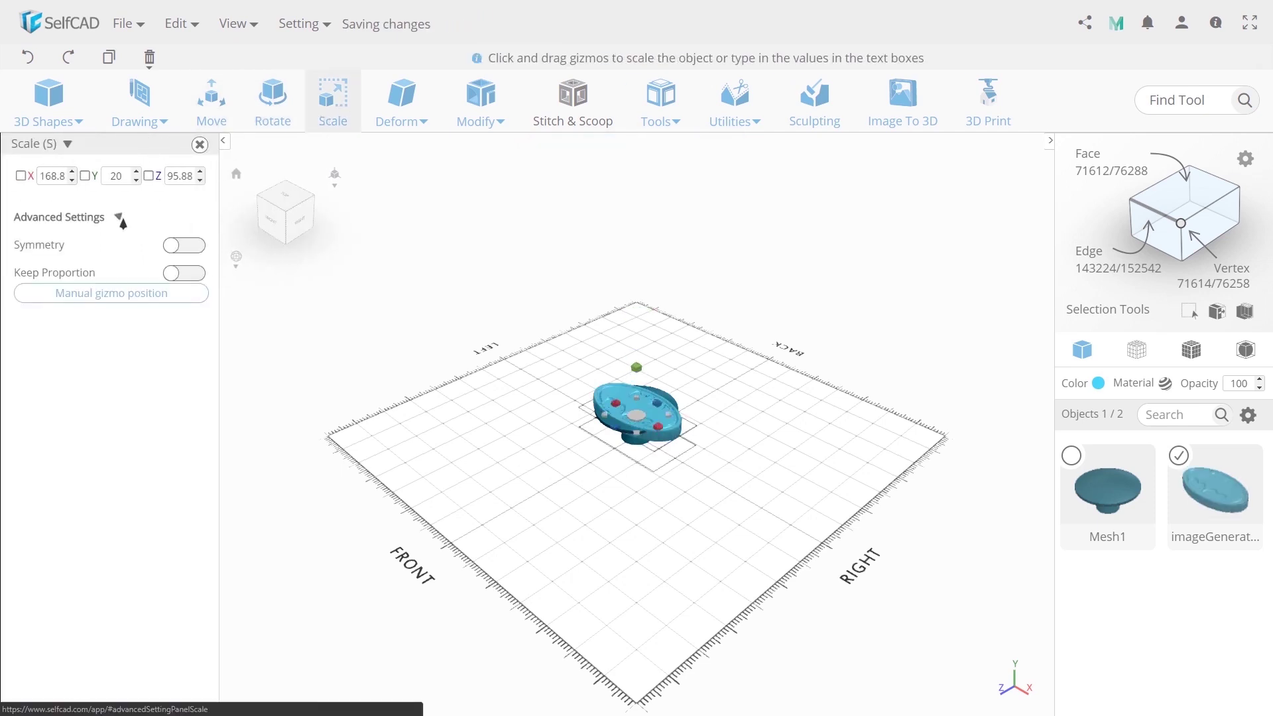
click(176, 273)
click(58, 176)
text(40)
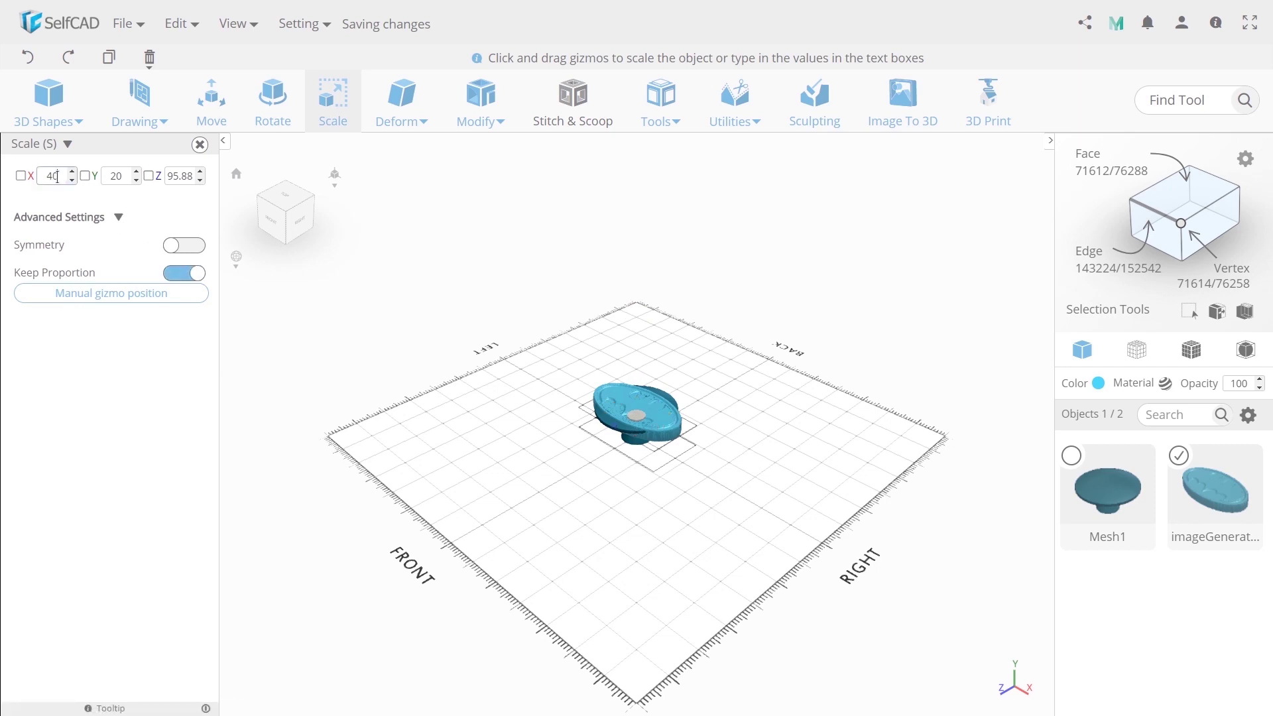
key(Return)
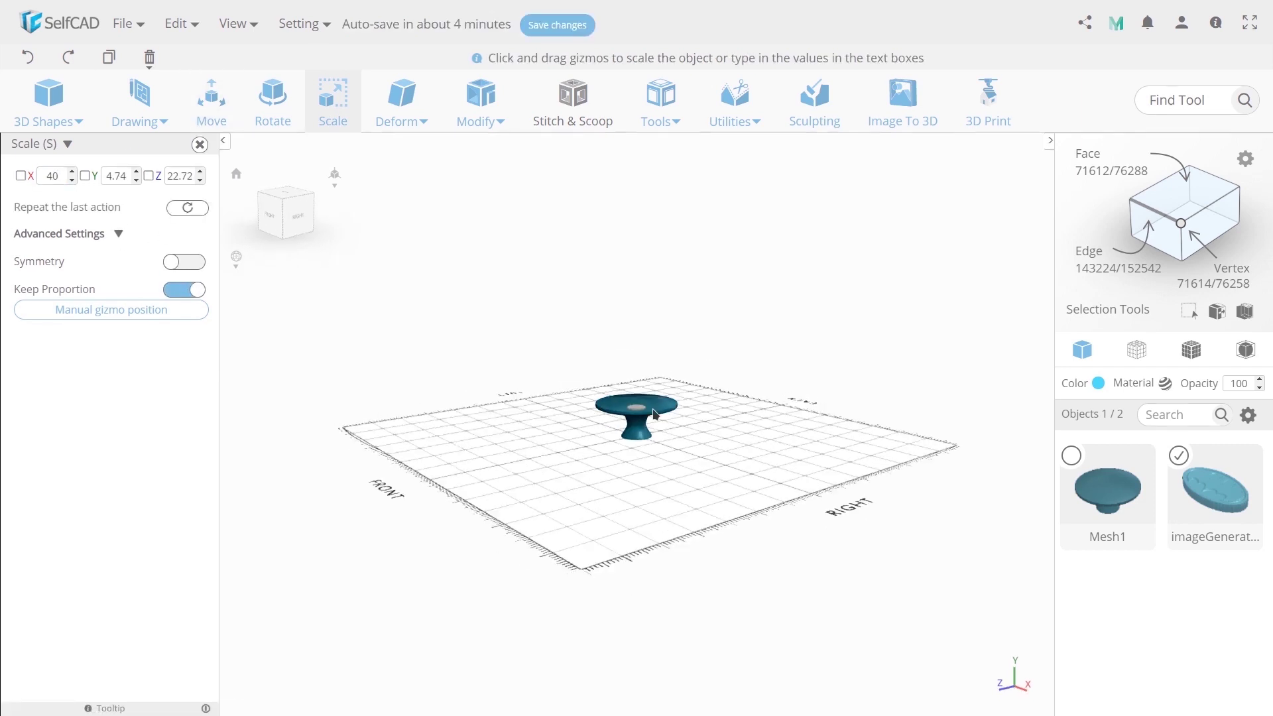
key(m)
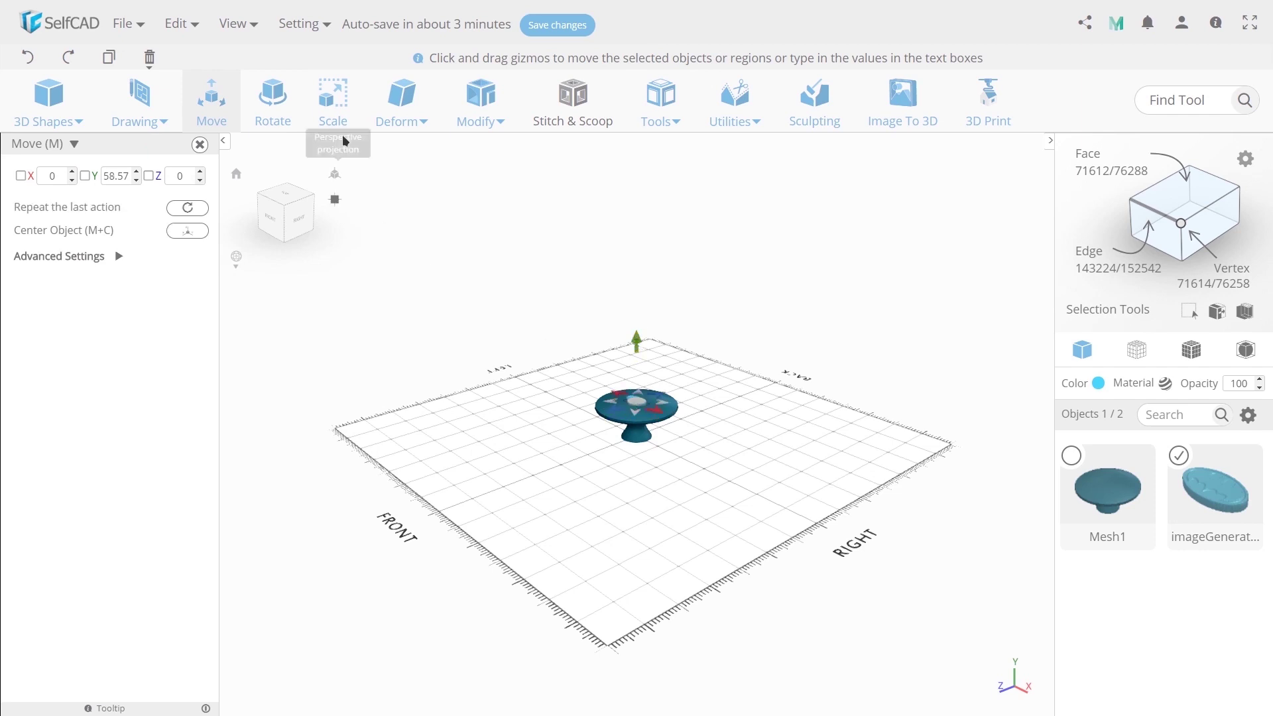
click(333, 106)
click(236, 174)
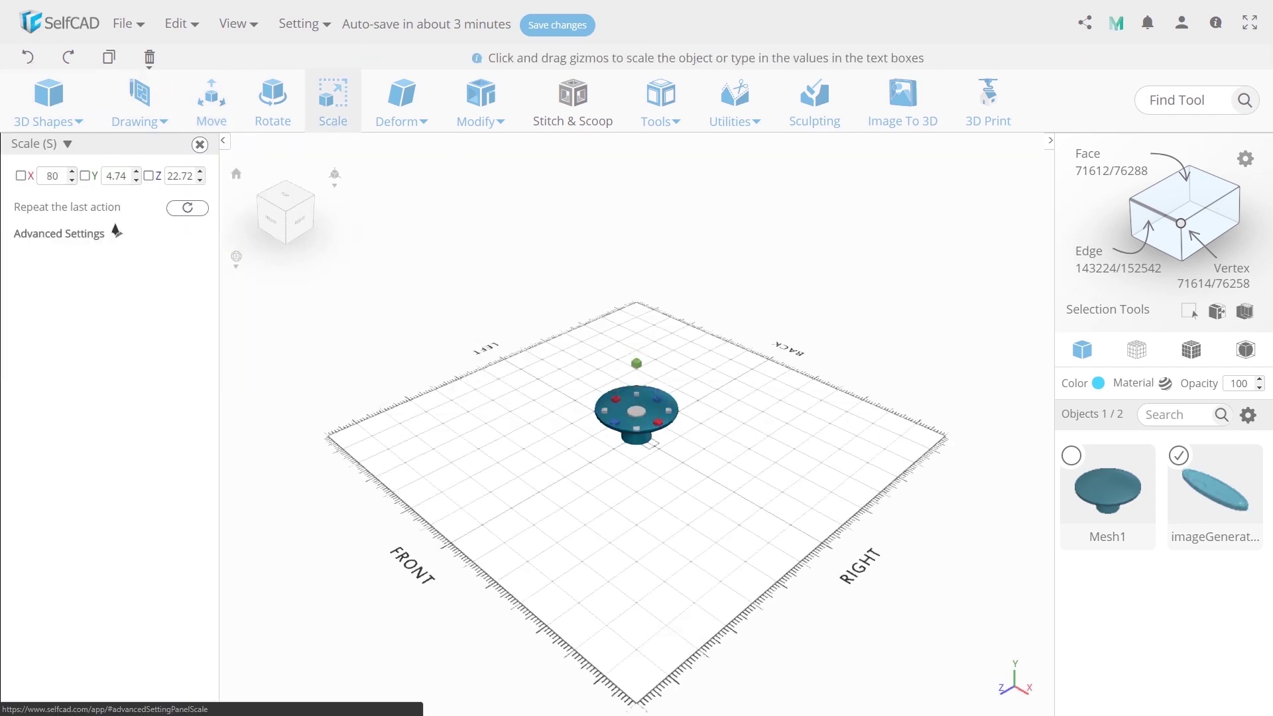
click(118, 233)
double_click(53, 176)
text(80)
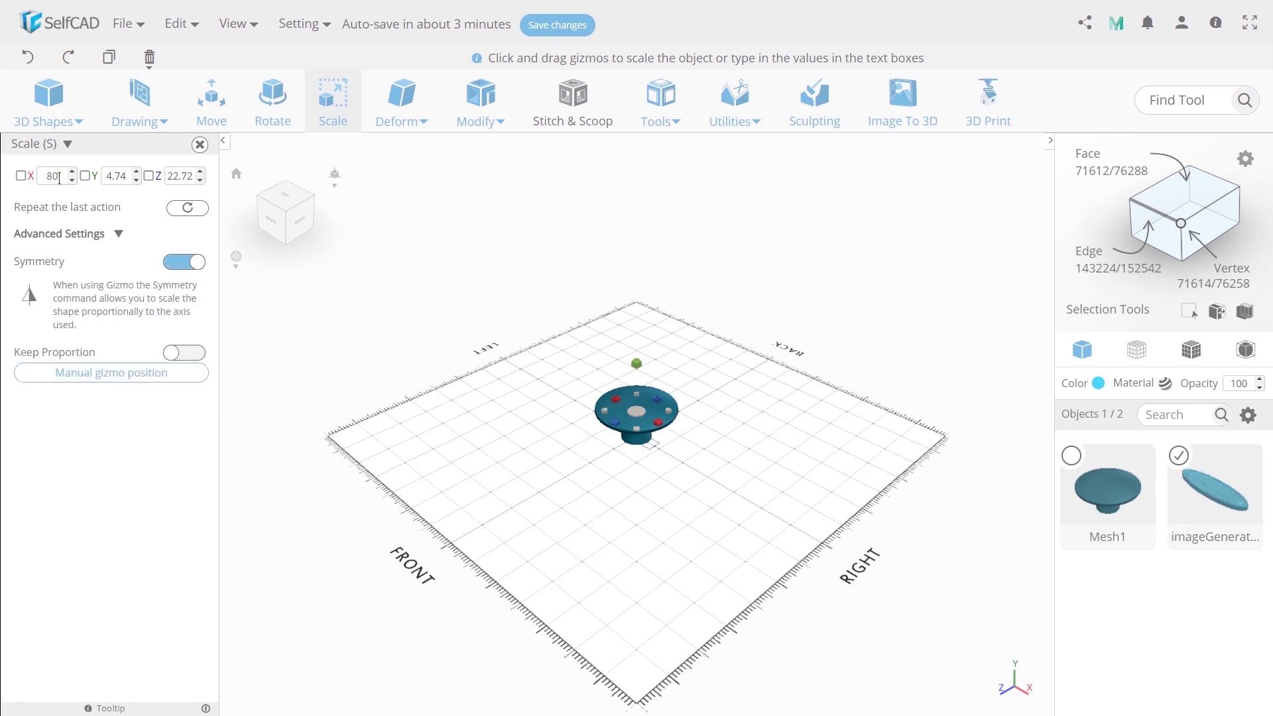
text(90)
text(m)
- Move the Batman relief up to about Y 43 so it sits on the handle
double_click(126, 175)
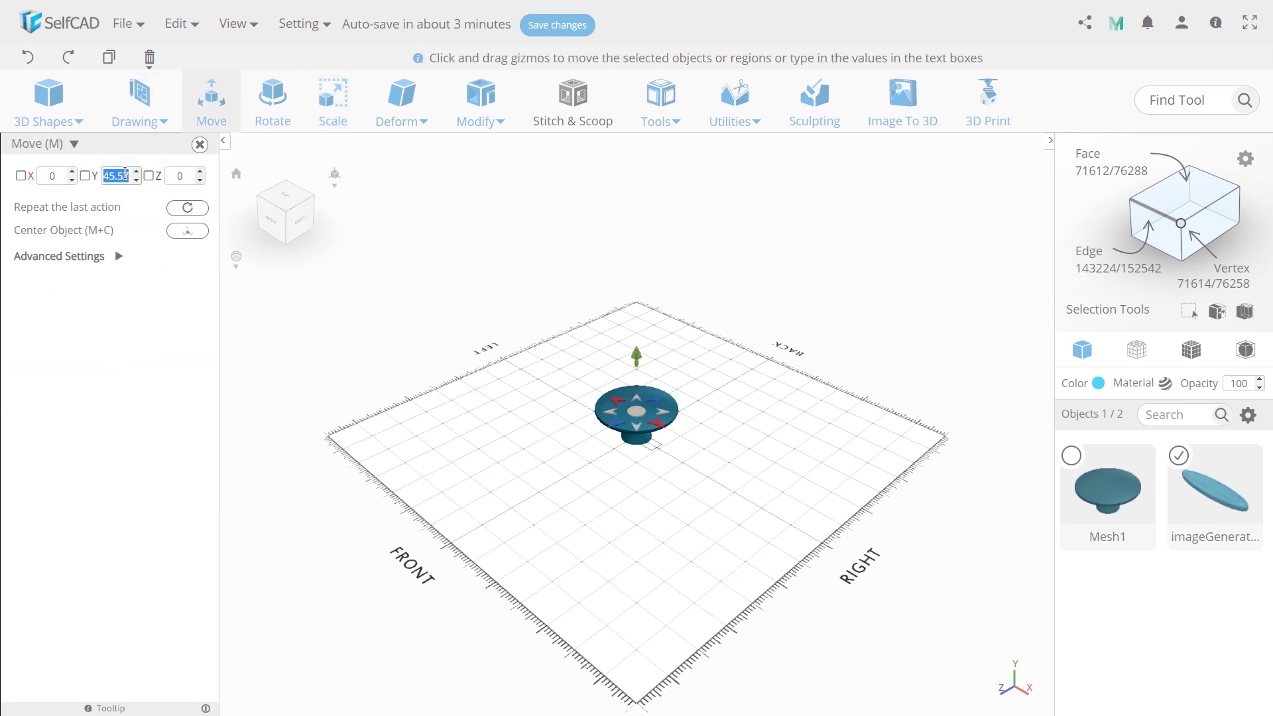
text(50)
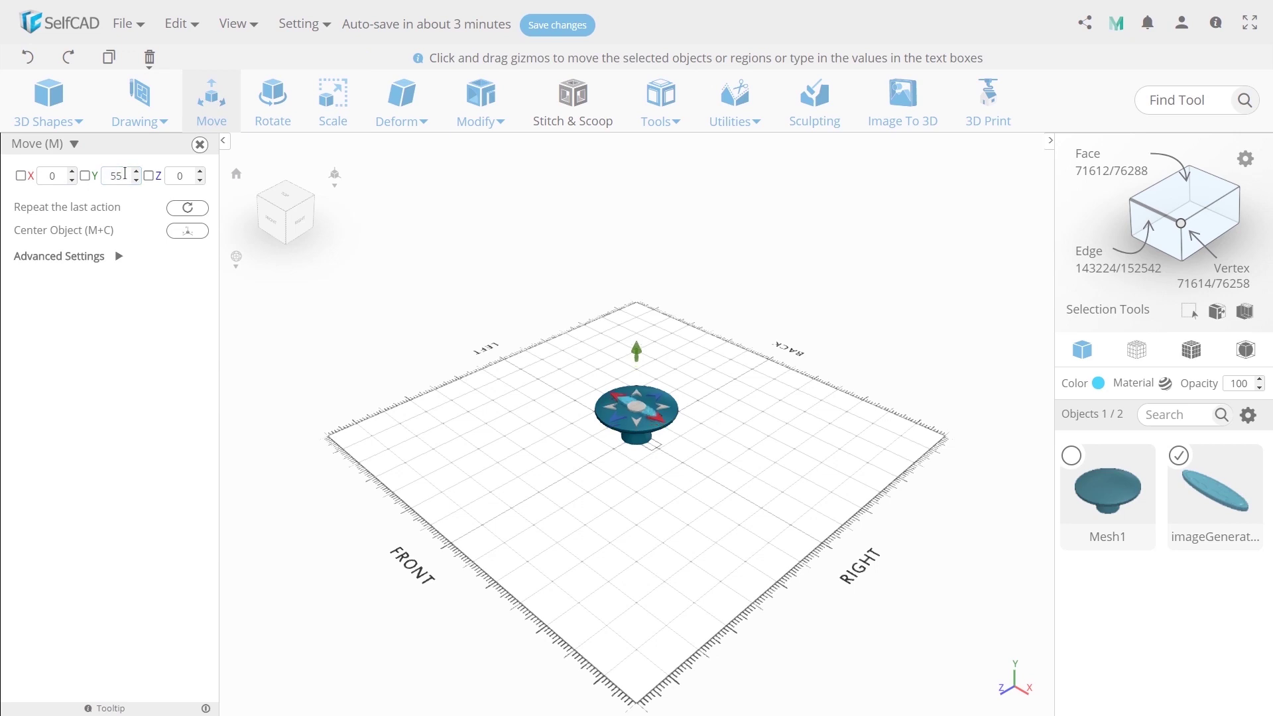
click(27, 57)
key(s)
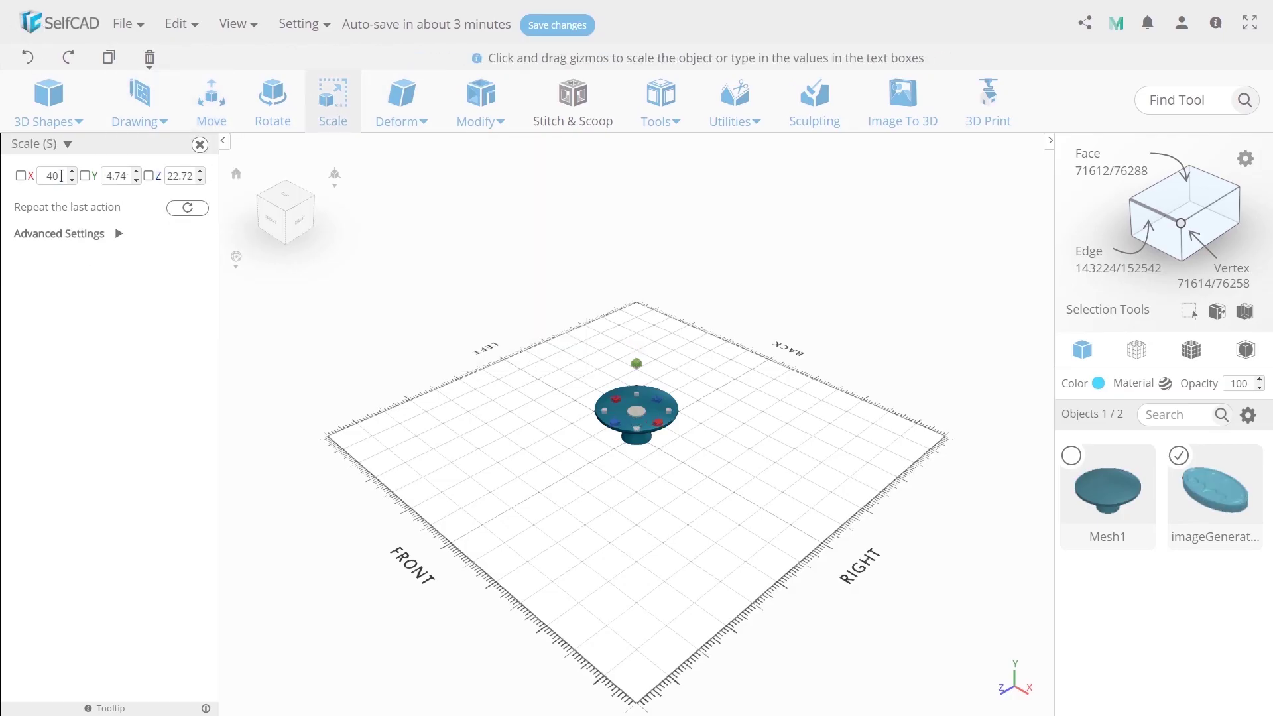
click(122, 236)
click(60, 179)
text(0m)
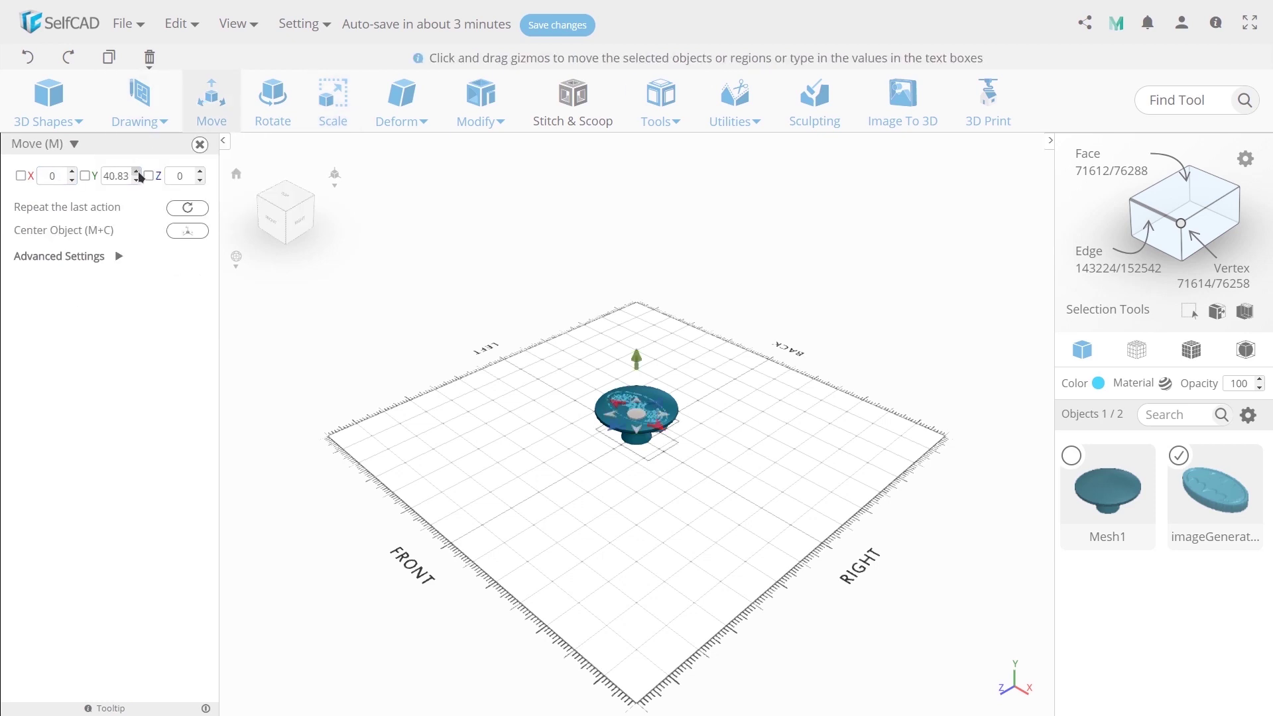
text(43)
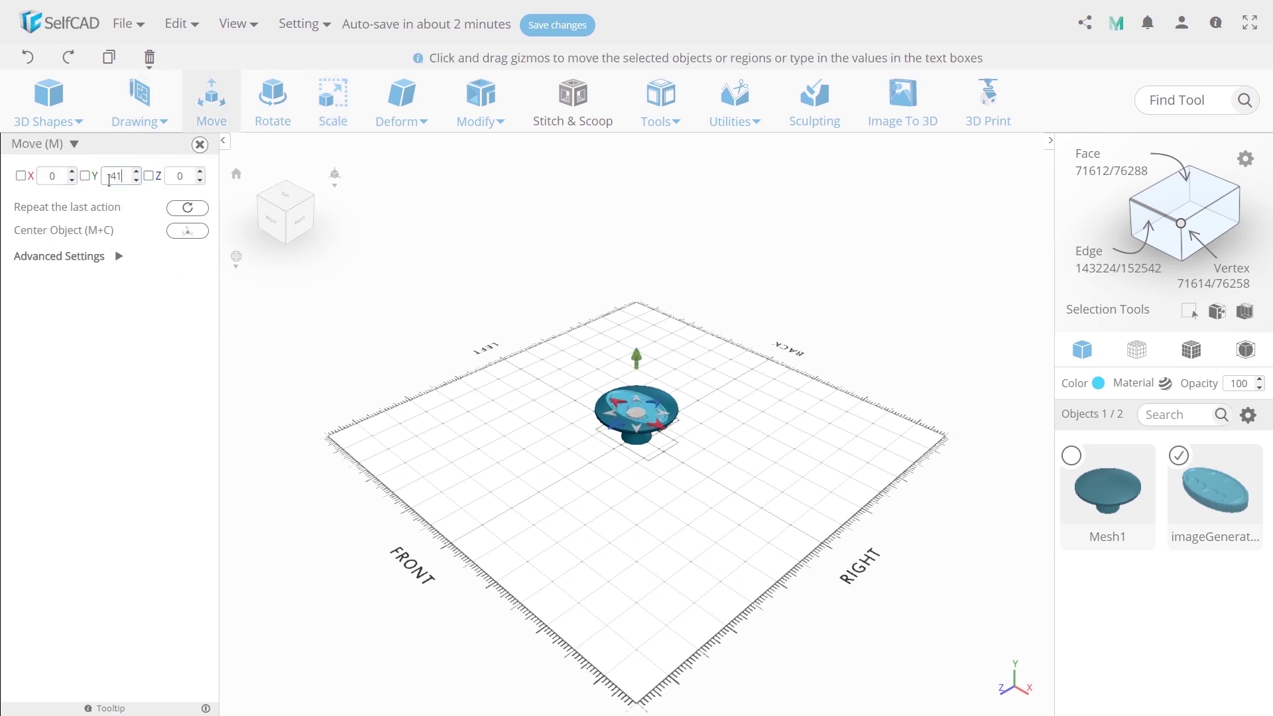
double_click(122, 173)
text(3)
key(ctrl+a)
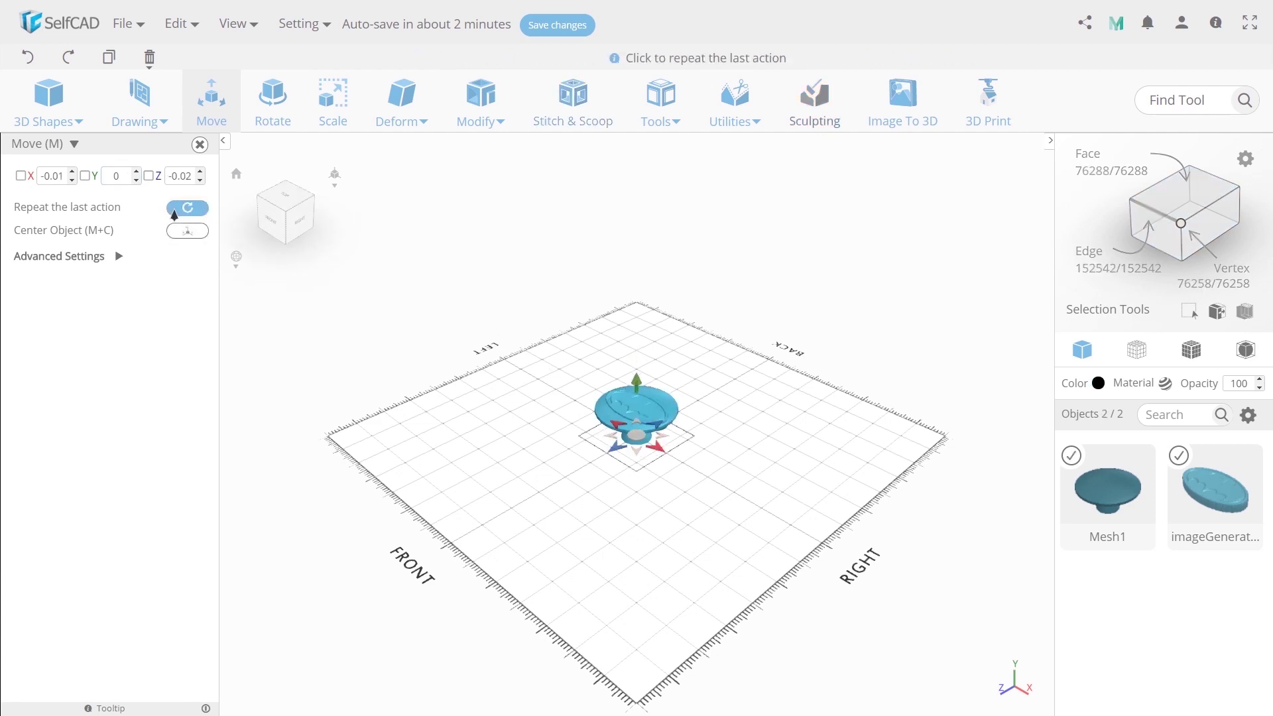
- Center the Batman stamp assembly and shift it to X -300
click(188, 231)
double_click(62, 179)
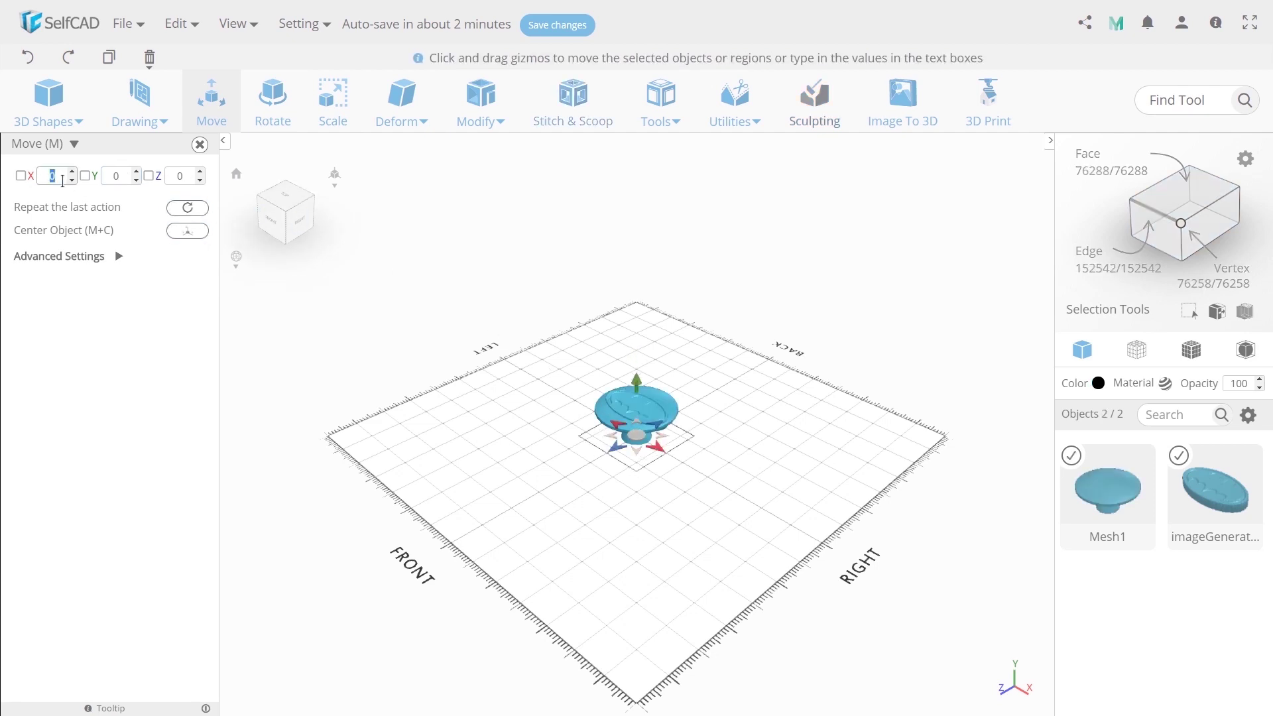
text(-284.4)
key(Return)
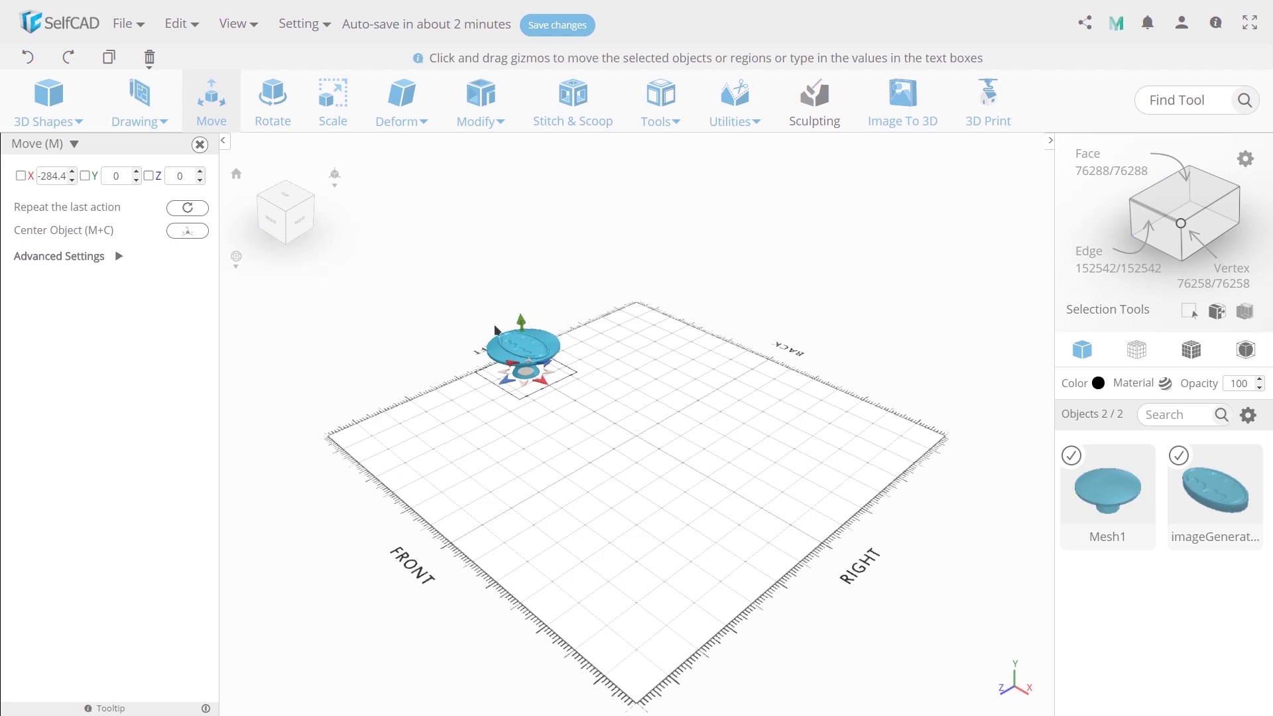
- Copy the bare handle 150 units along X using Copy Offsets
click(523, 345)
click(660, 100)
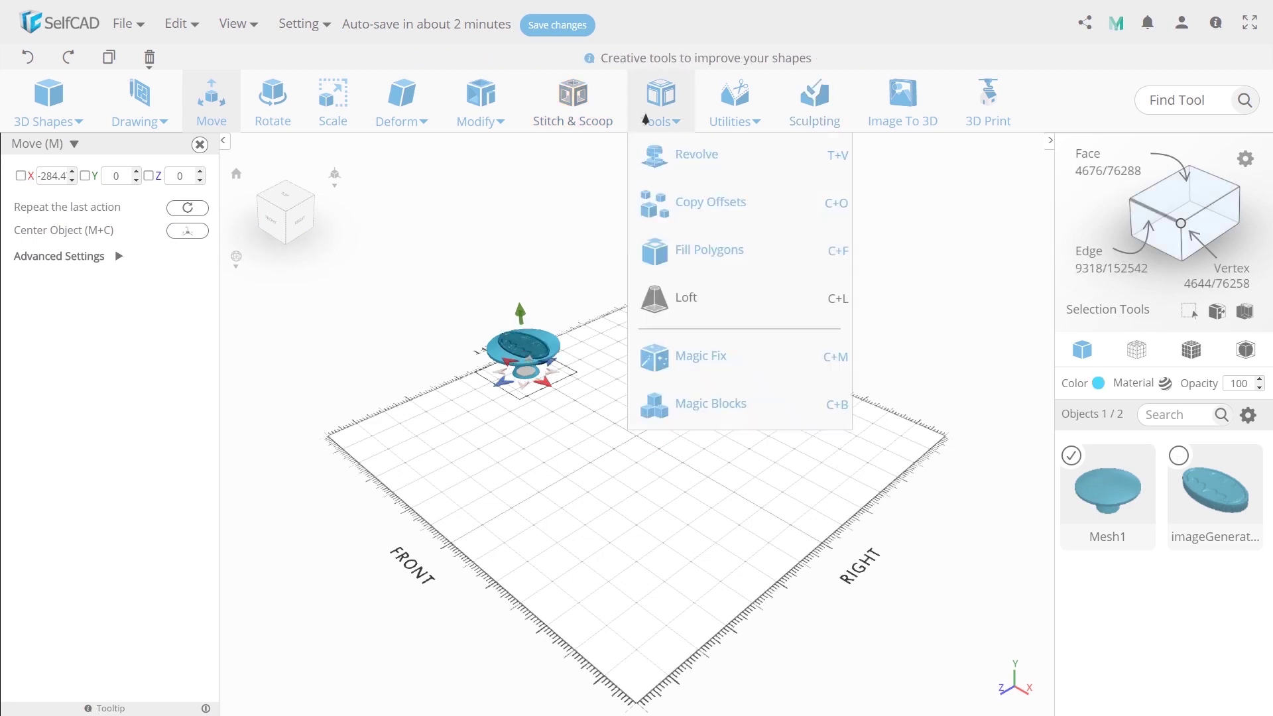
click(710, 210)
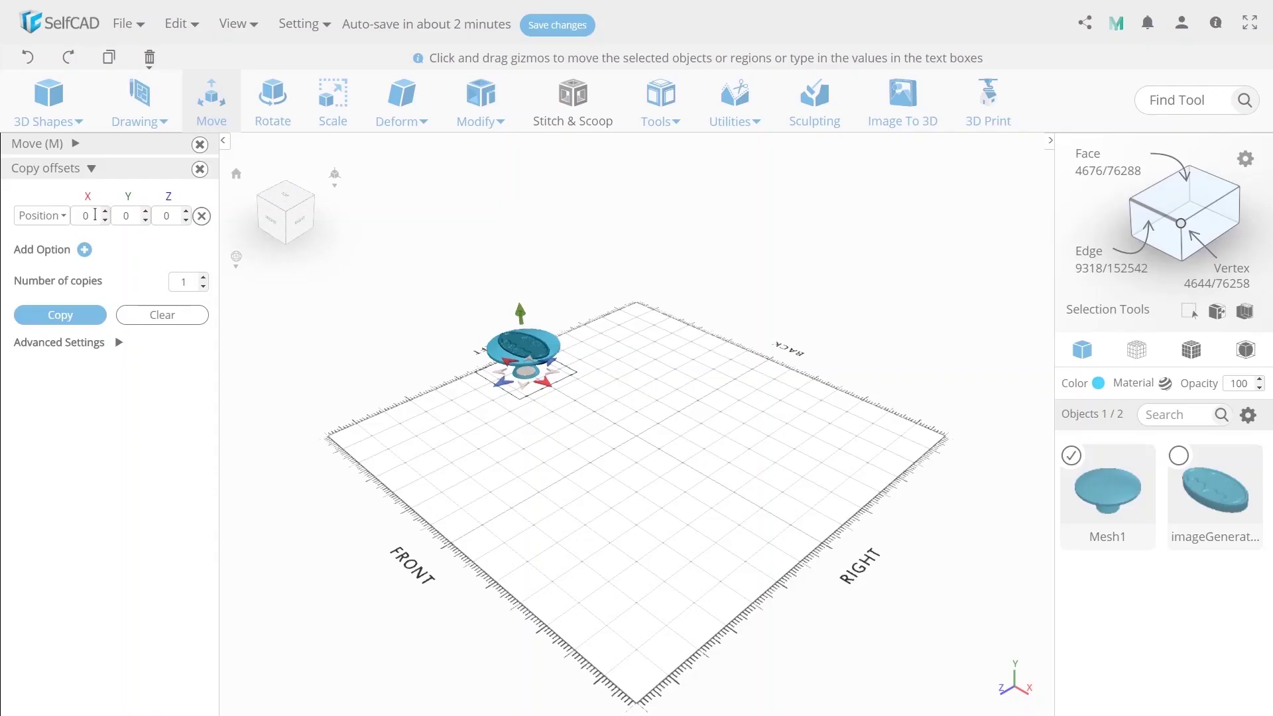
text(15)
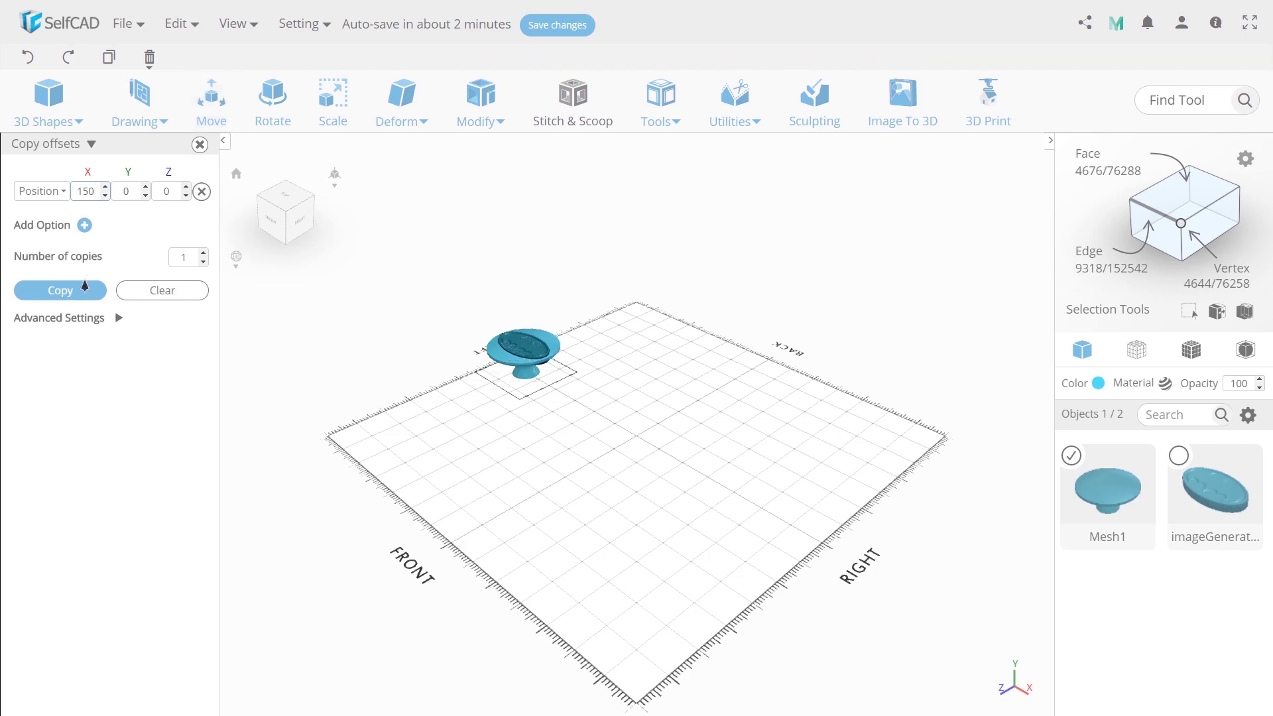
click(85, 287)
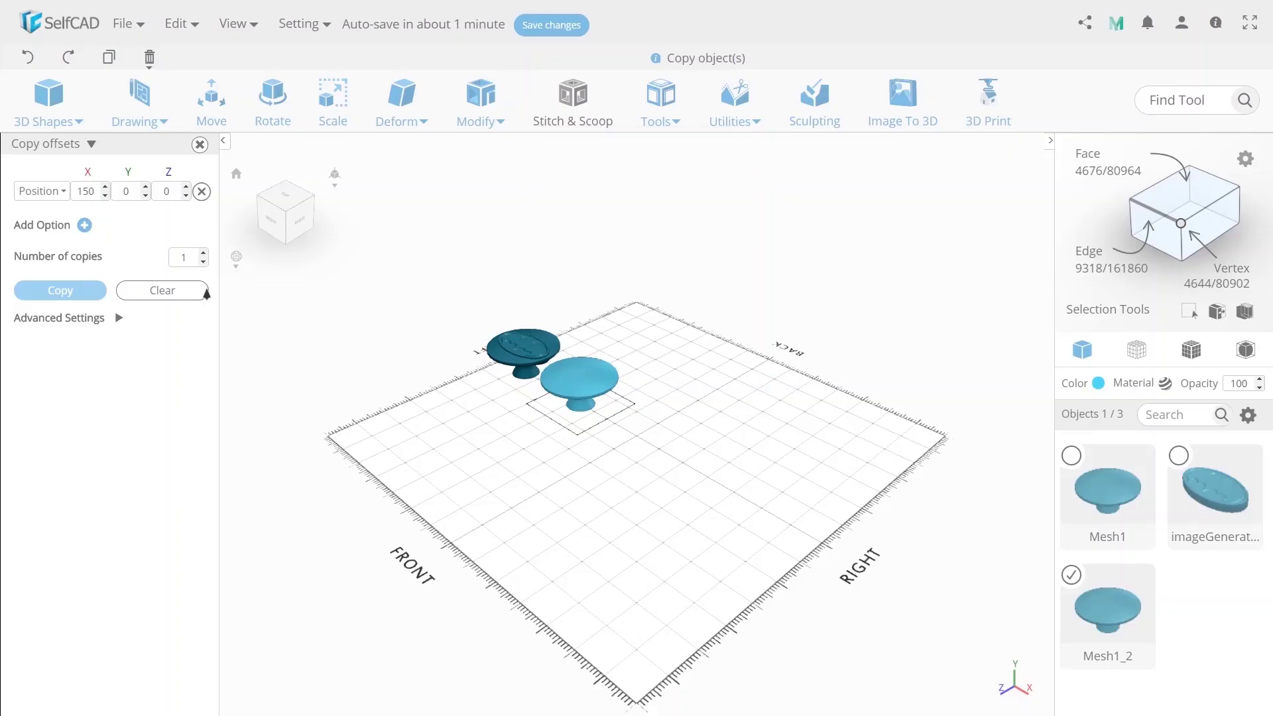
- Create a relief from the Captain America logo image with Image To 3D
click(902, 100)
click(114, 222)
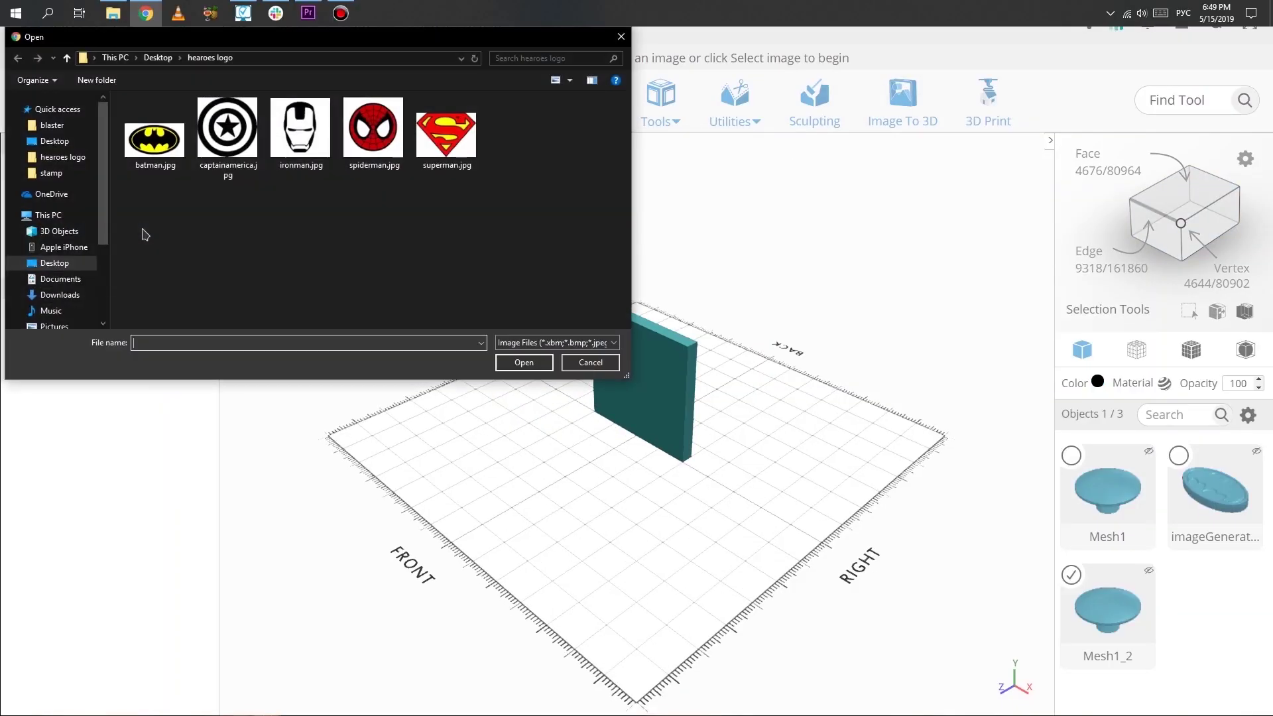
click(227, 133)
click(507, 362)
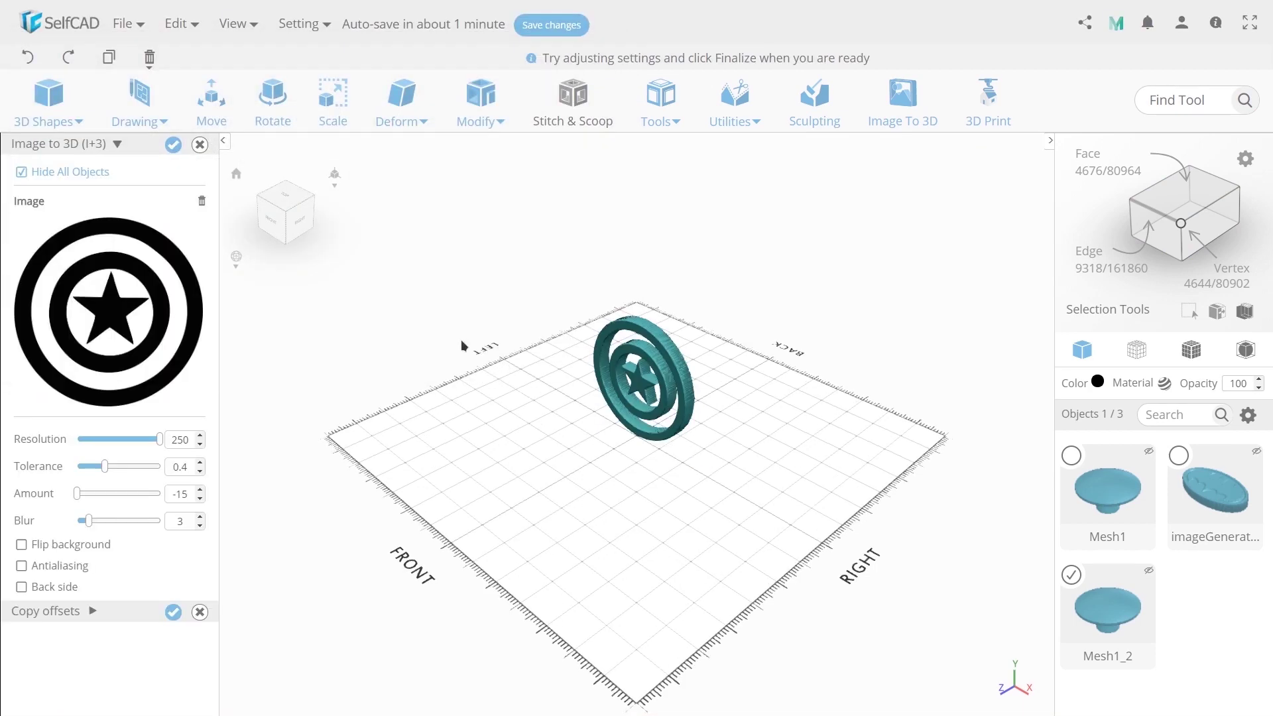
click(173, 146)
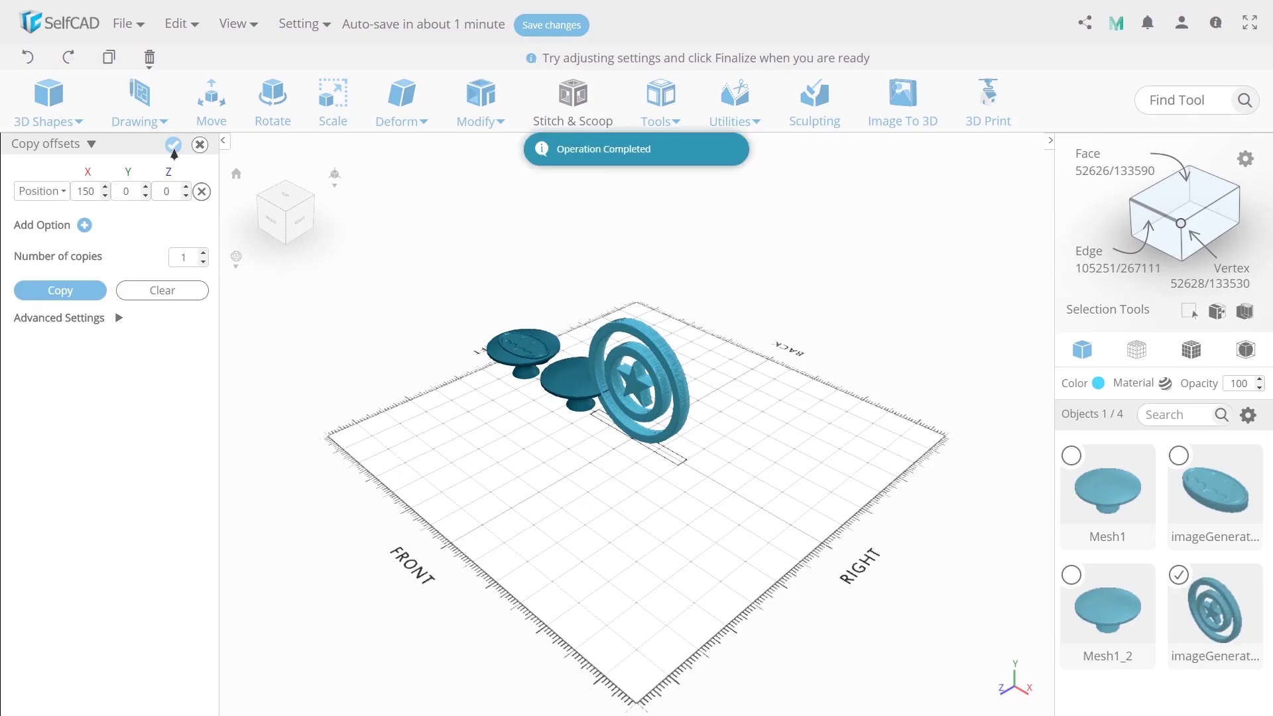
- Rotate the shield relief and scale it proportionally to X 100
click(277, 121)
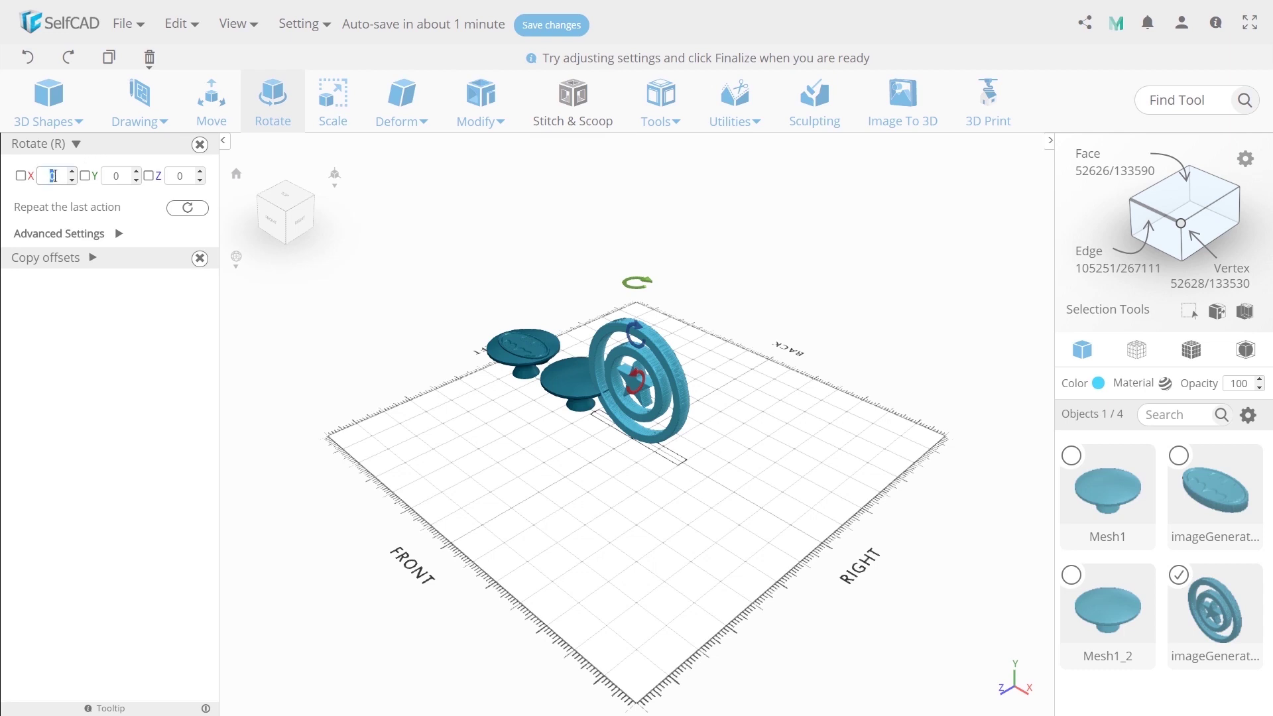
text(0)
click(333, 116)
click(119, 233)
double_click(58, 176)
text(0)
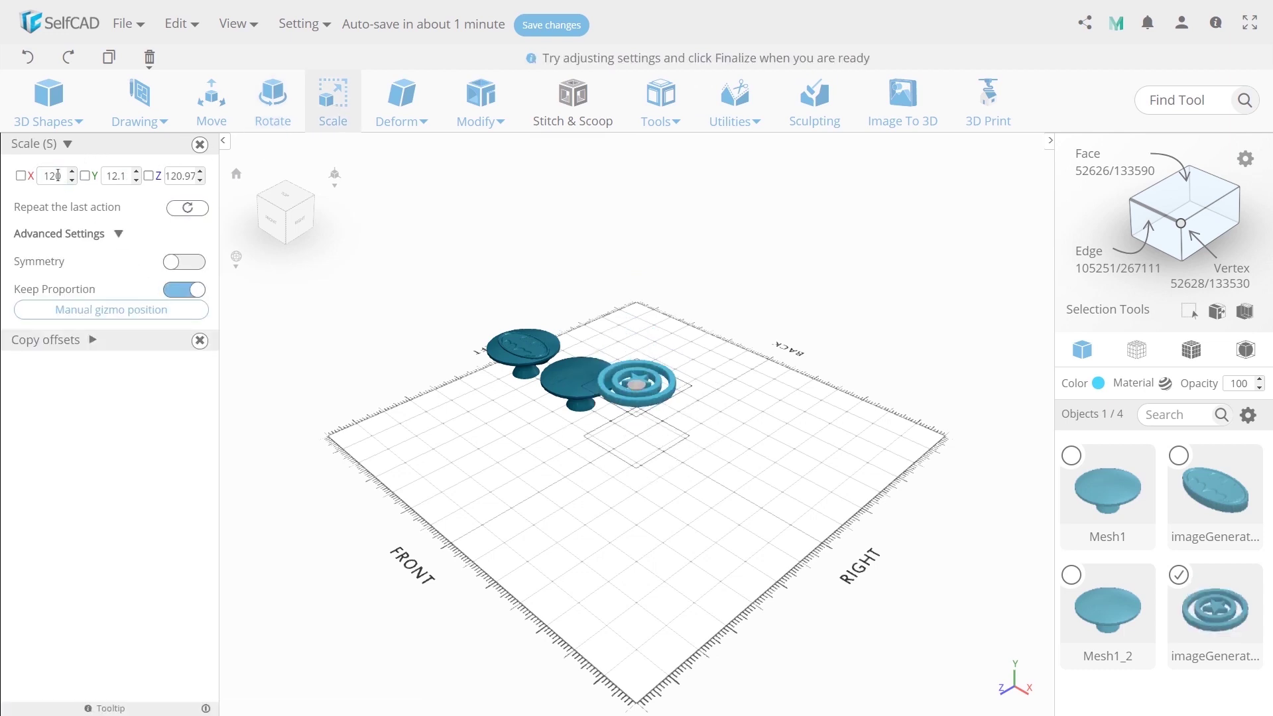
key(BackSpace)
text(0)
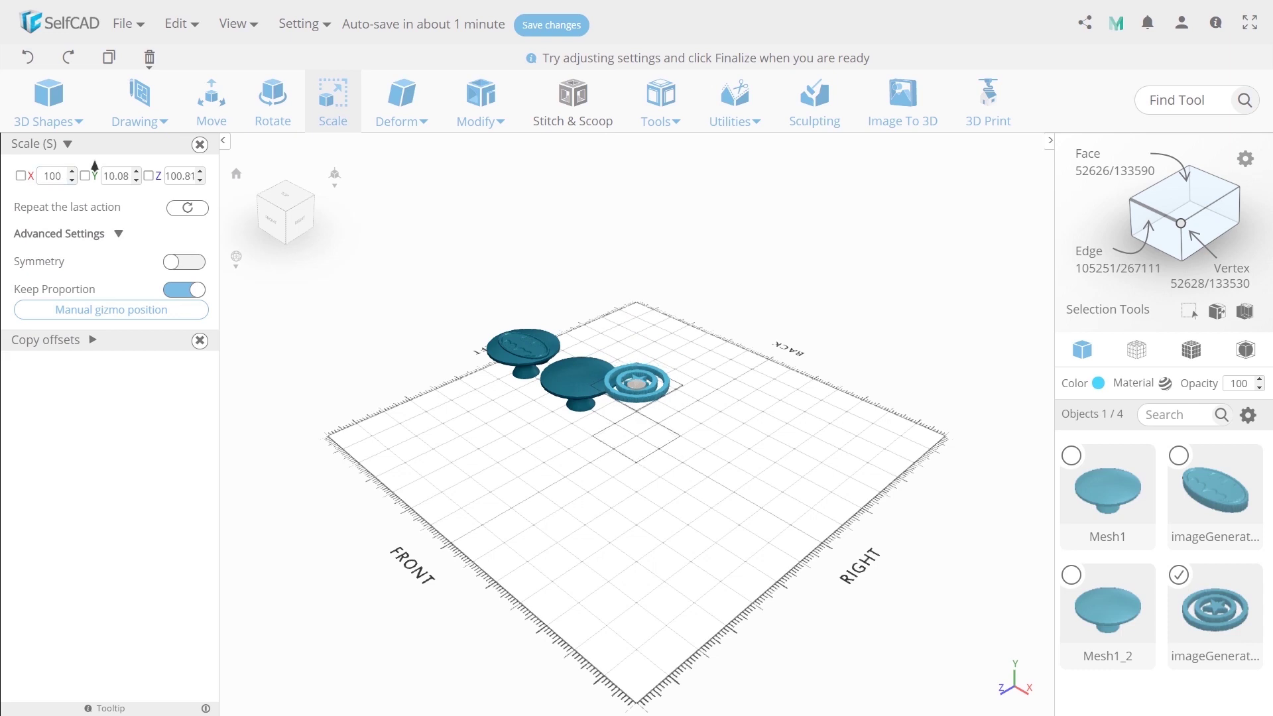
text(m)
- Move the shield relief to X -135, Y 46 atop the second cap
double_click(59, 176)
text(-1)
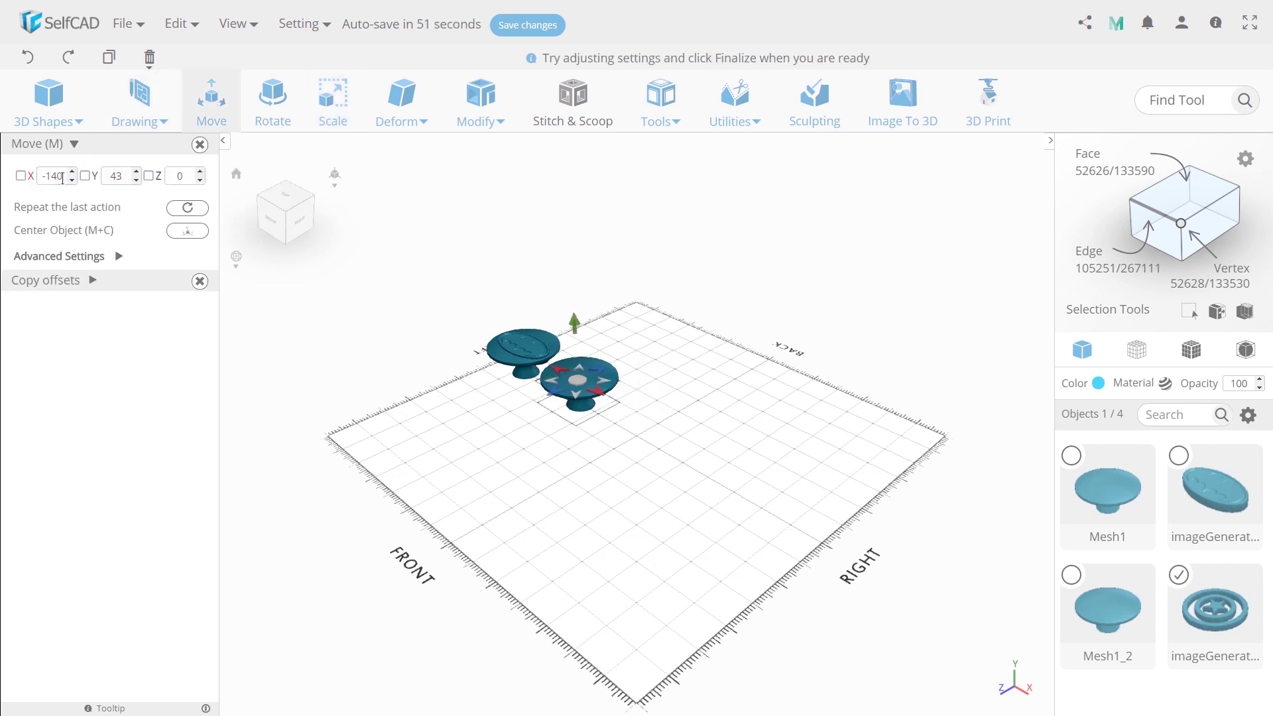
text(30)
key(BackSpace)
text(6)
double_click(58, 175)
text(1)
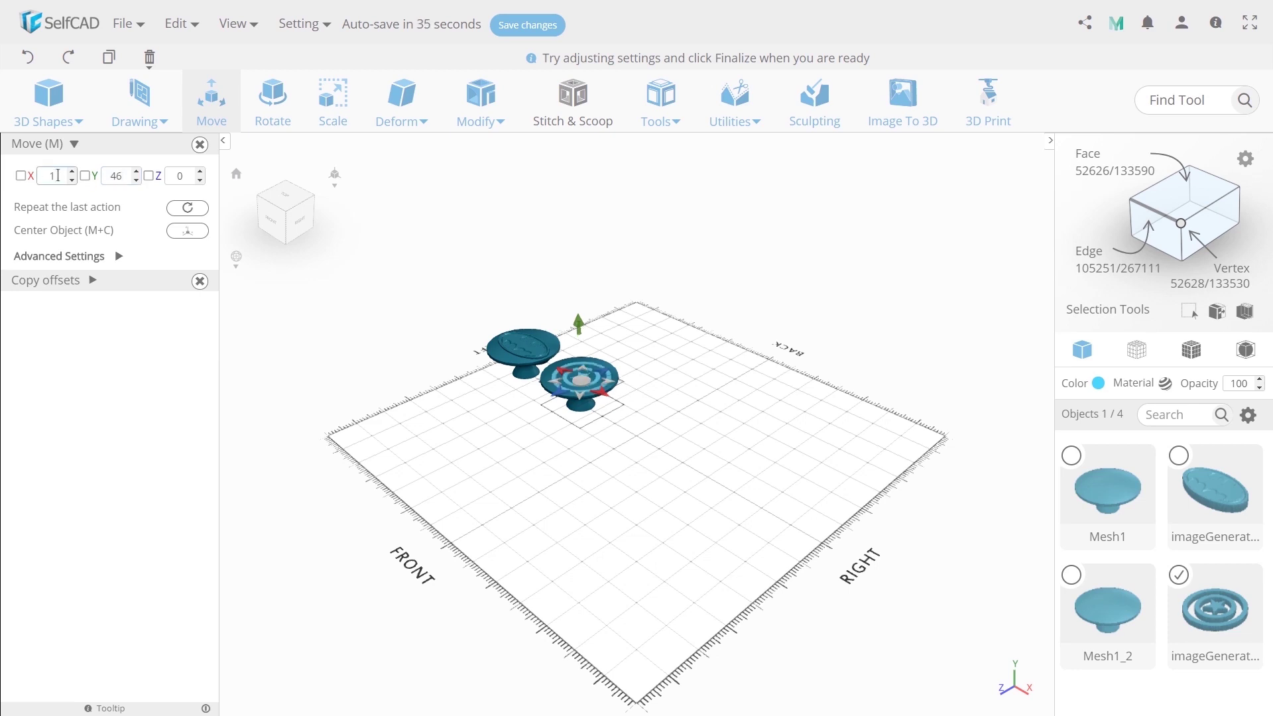
double_click(58, 176)
text(-135)
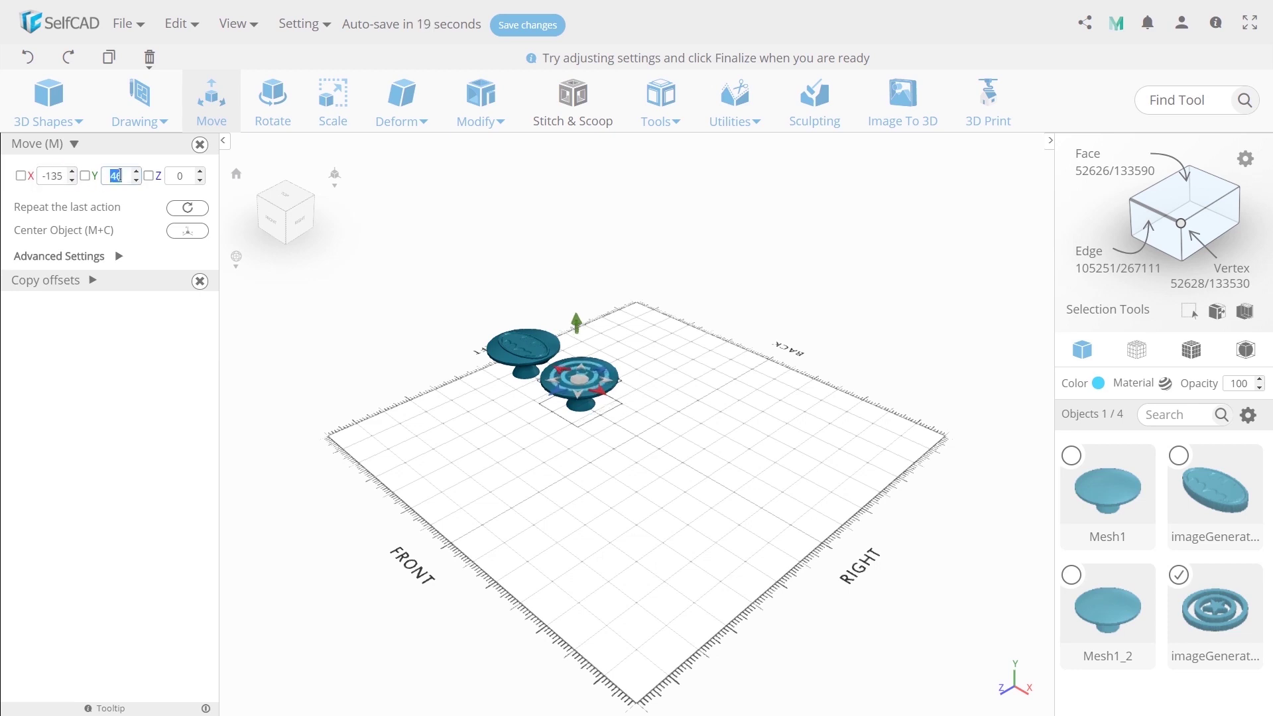
text(47)
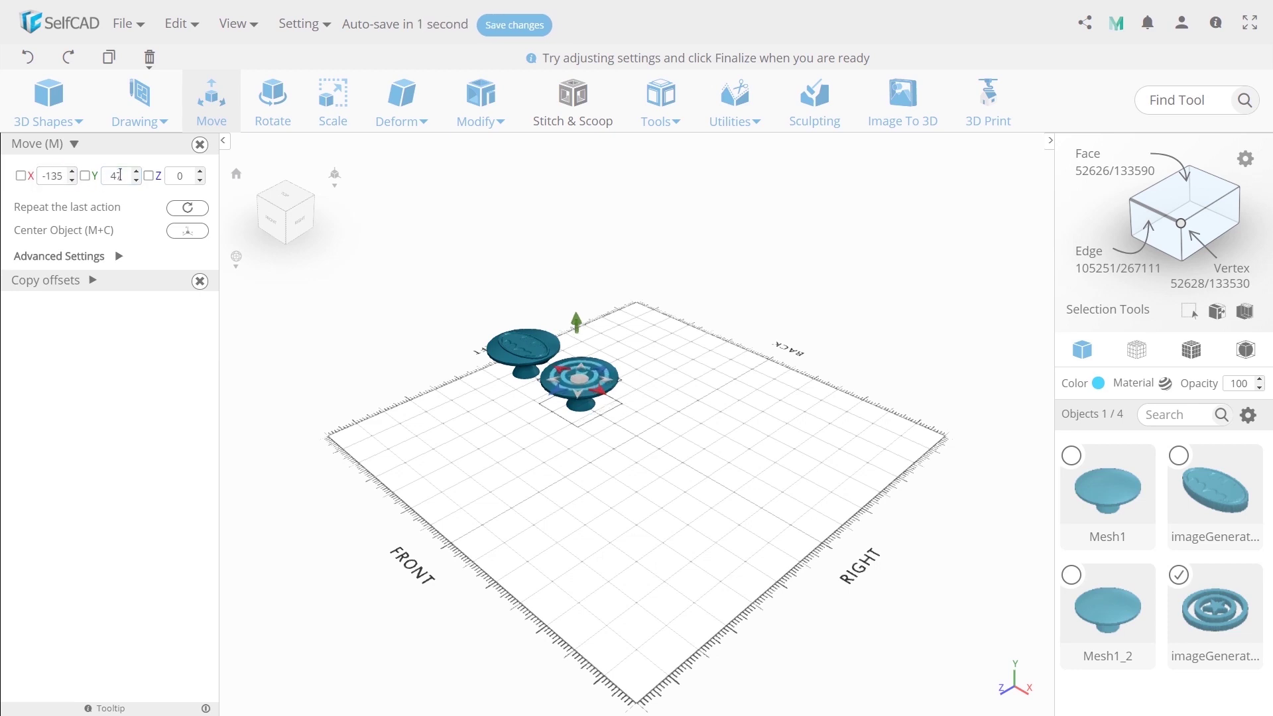
click(47, 279)
- Create an Iron Man logo relief with adjusted tolerance in Image To 3D
click(902, 99)
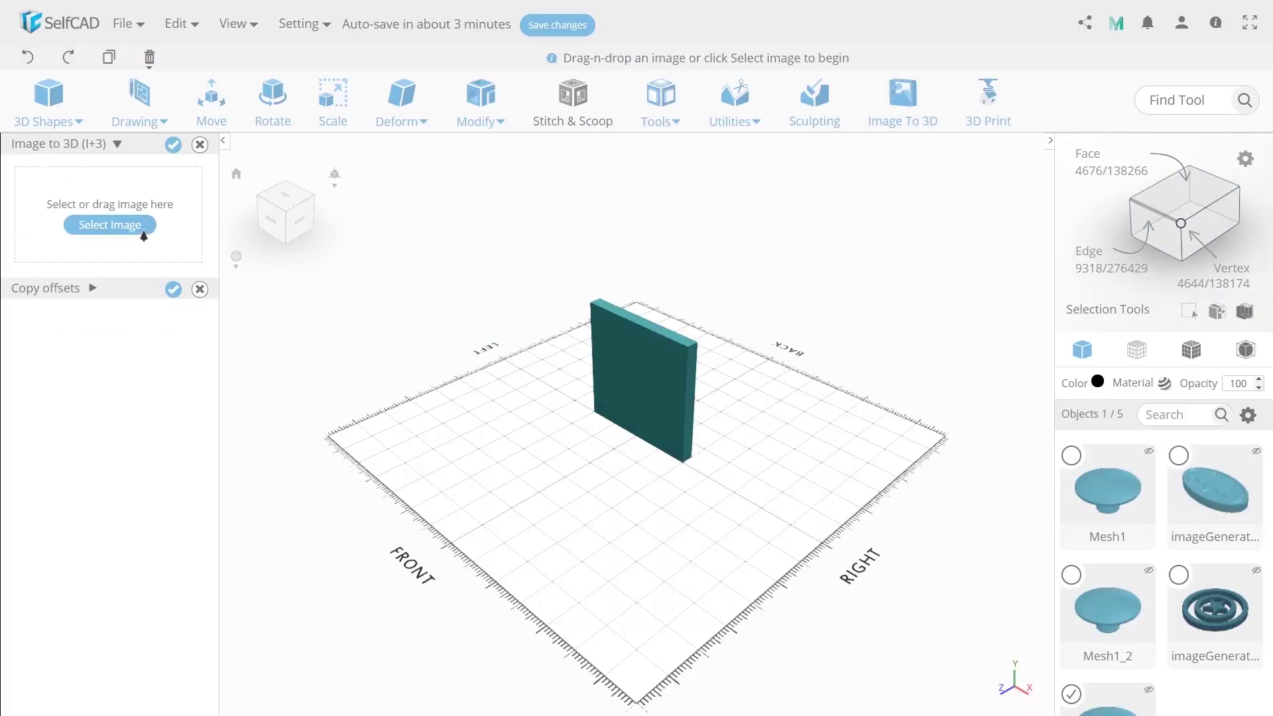
click(120, 222)
click(296, 213)
click(521, 367)
middle_drag(521, 368, 598, 334)
drag(88, 519, 82, 519)
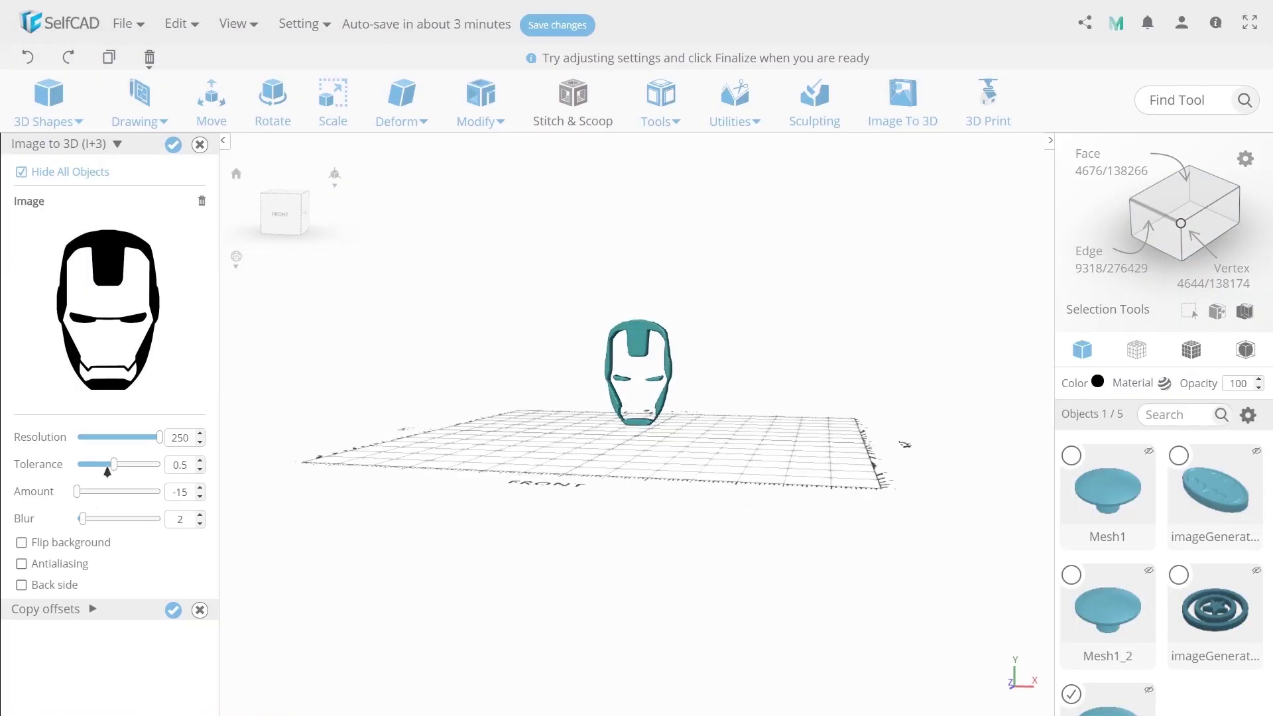
drag(105, 464, 141, 464)
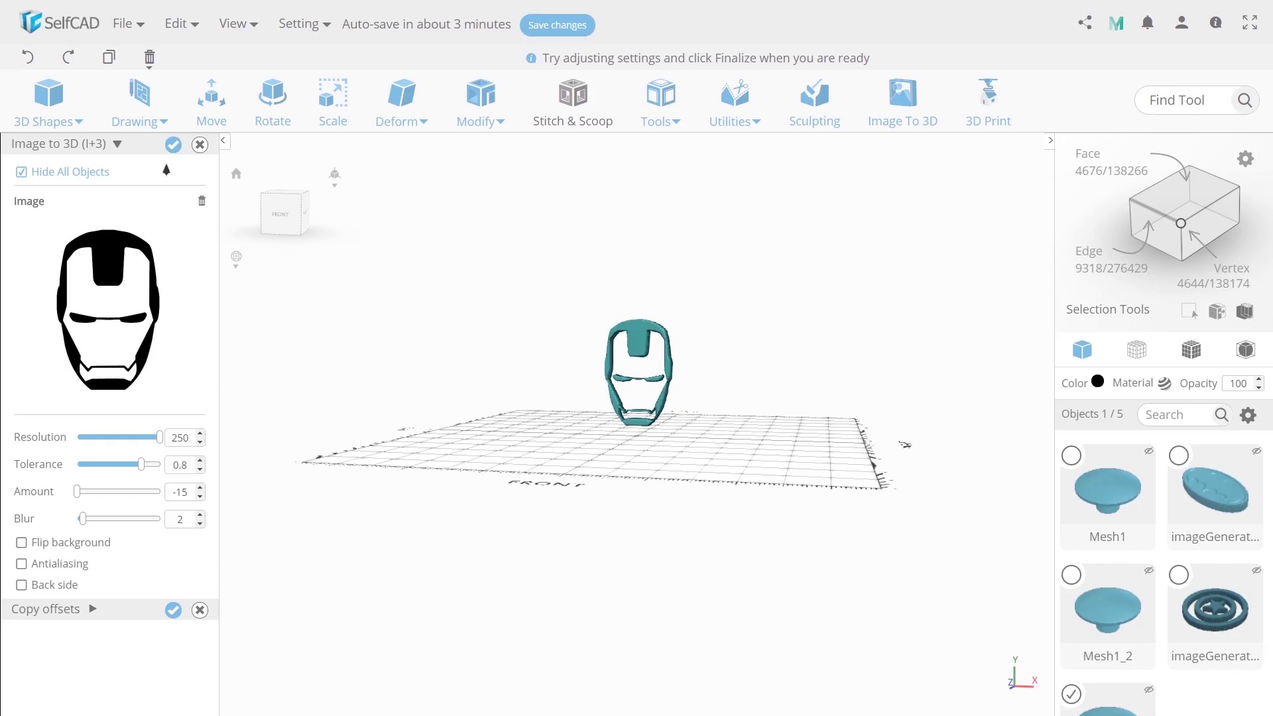
click(173, 144)
- Rotate the Iron Man relief 90°, scale it down, and move it to Y 46
click(236, 174)
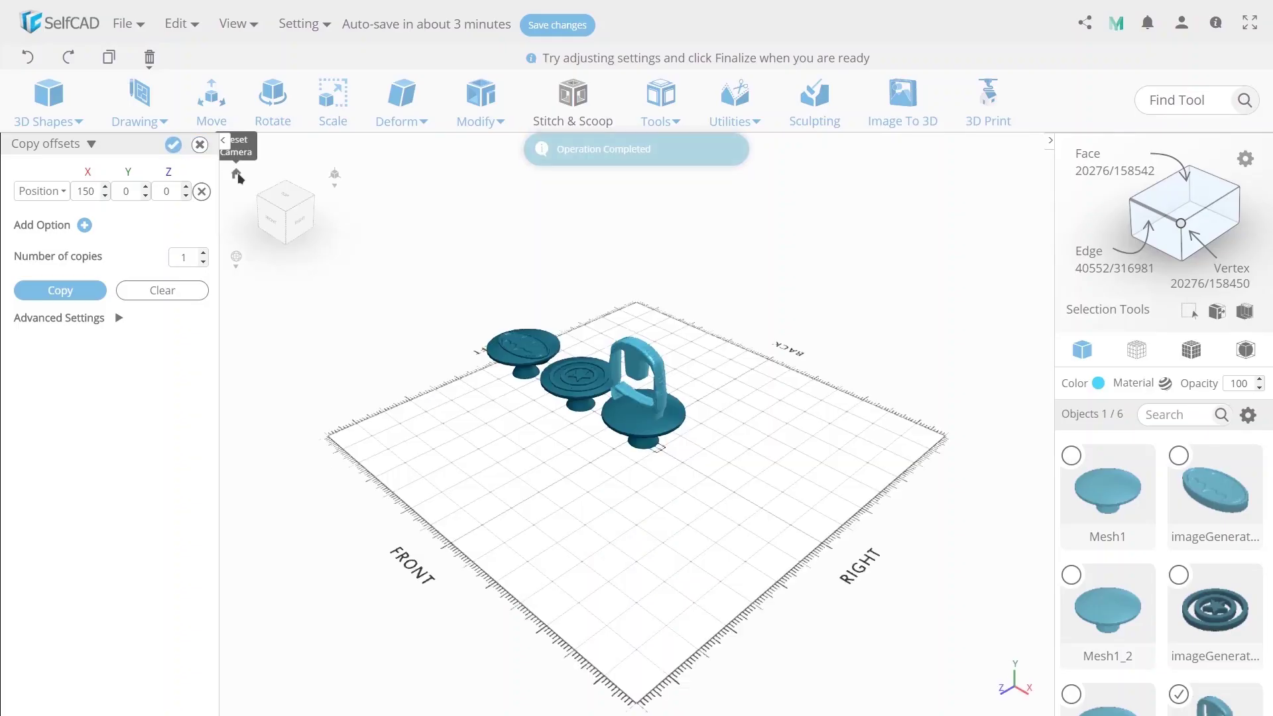
click(273, 99)
click(333, 100)
click(60, 234)
click(54, 176)
text(90)
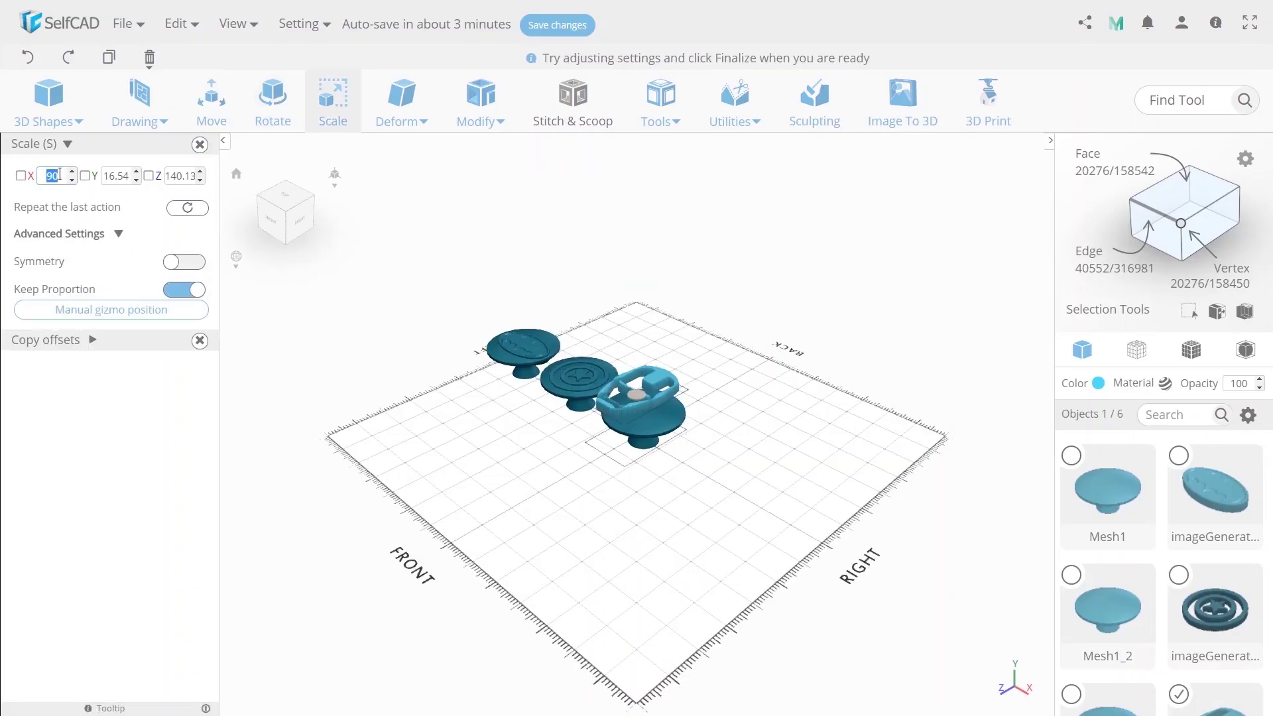
text(m)
click(128, 176)
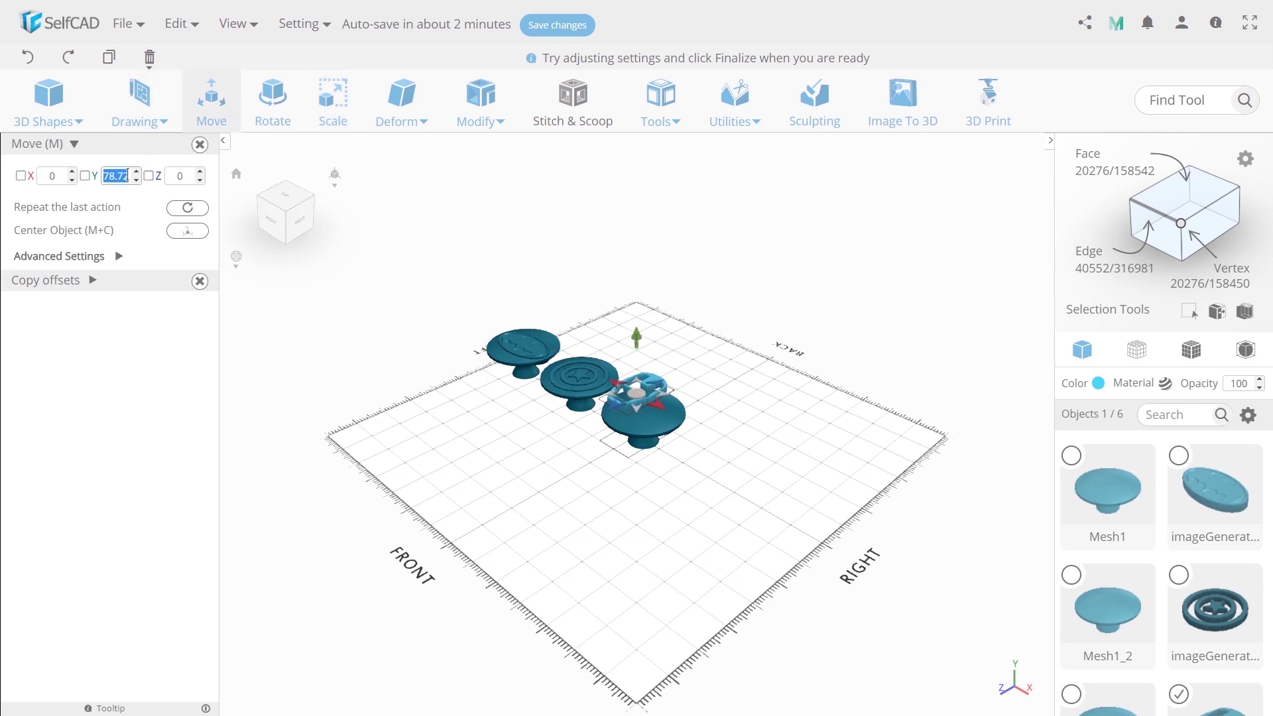
text(46)
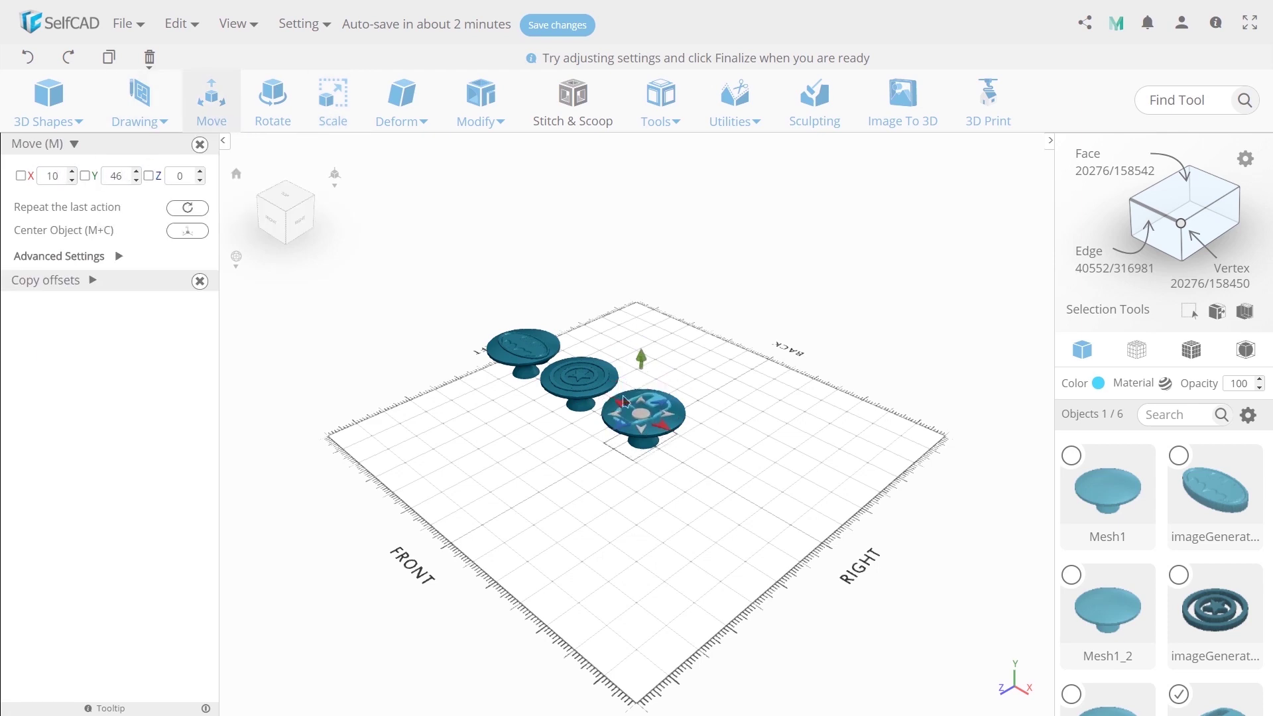
click(45, 280)
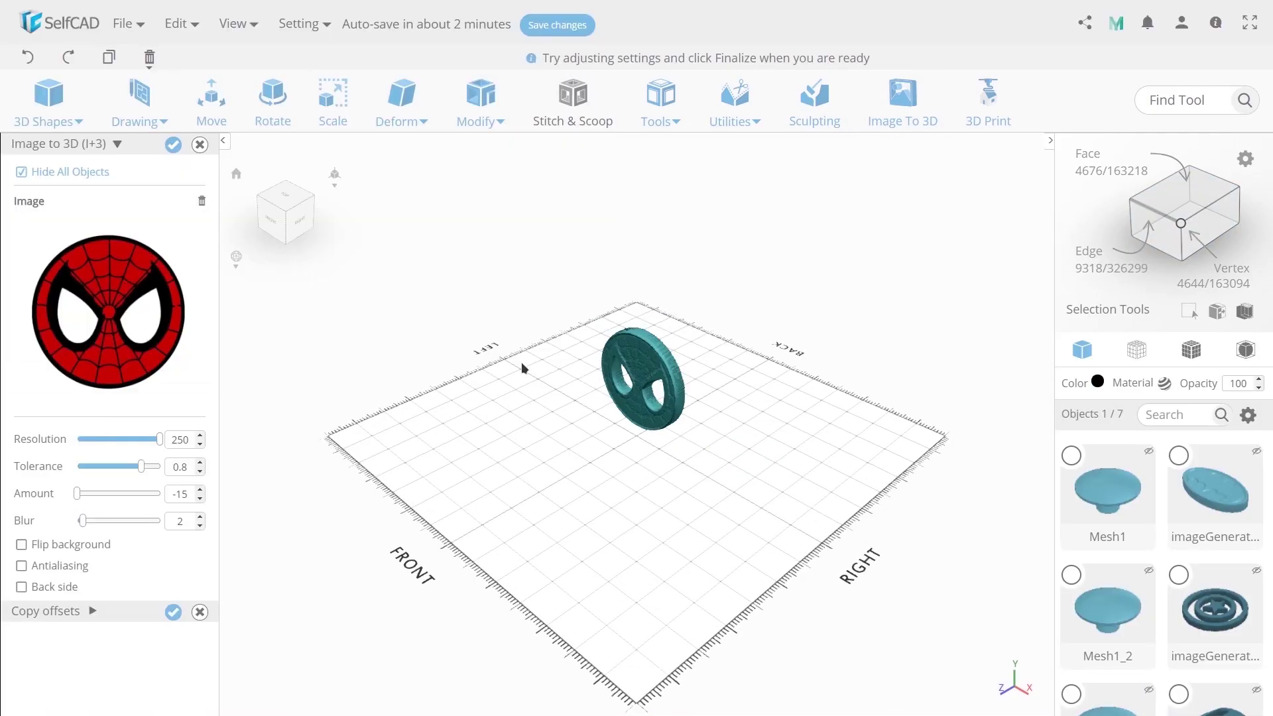
- Set the Spider-Man relief tolerance to 0.6 and place it at X 165, Y 46
drag(141, 466, 122, 466)
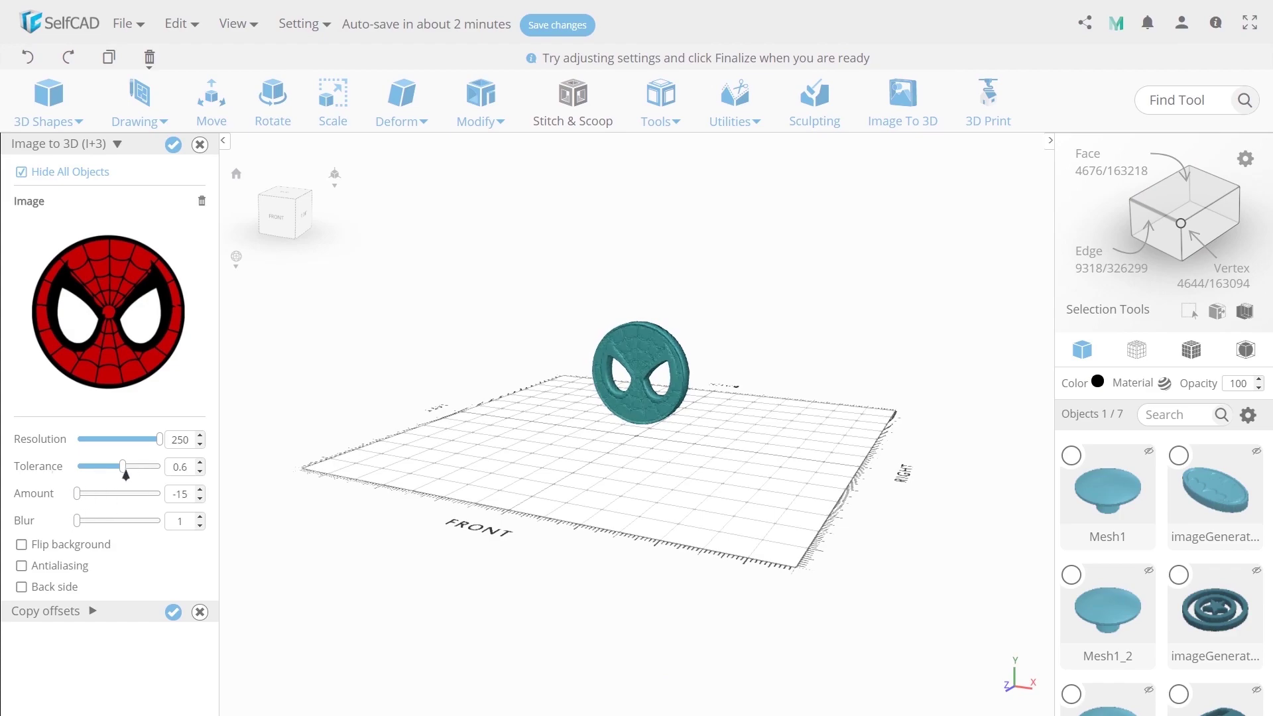
key(s)
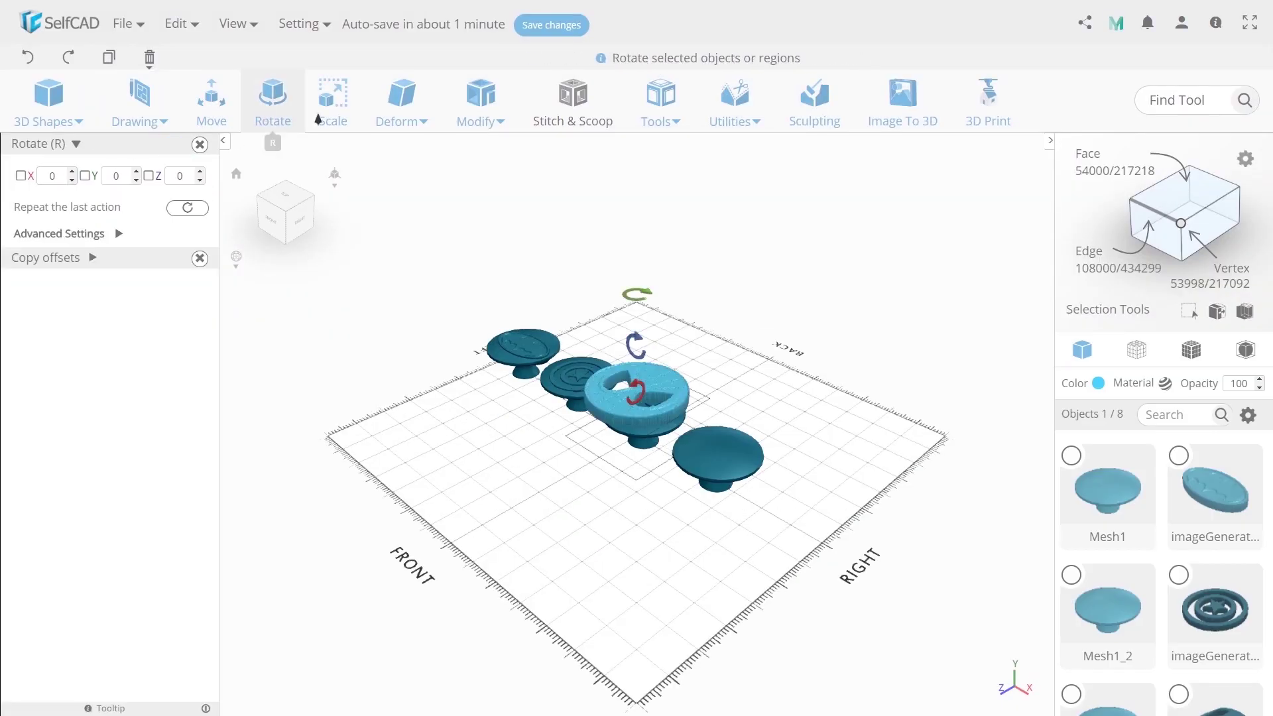
click(214, 112)
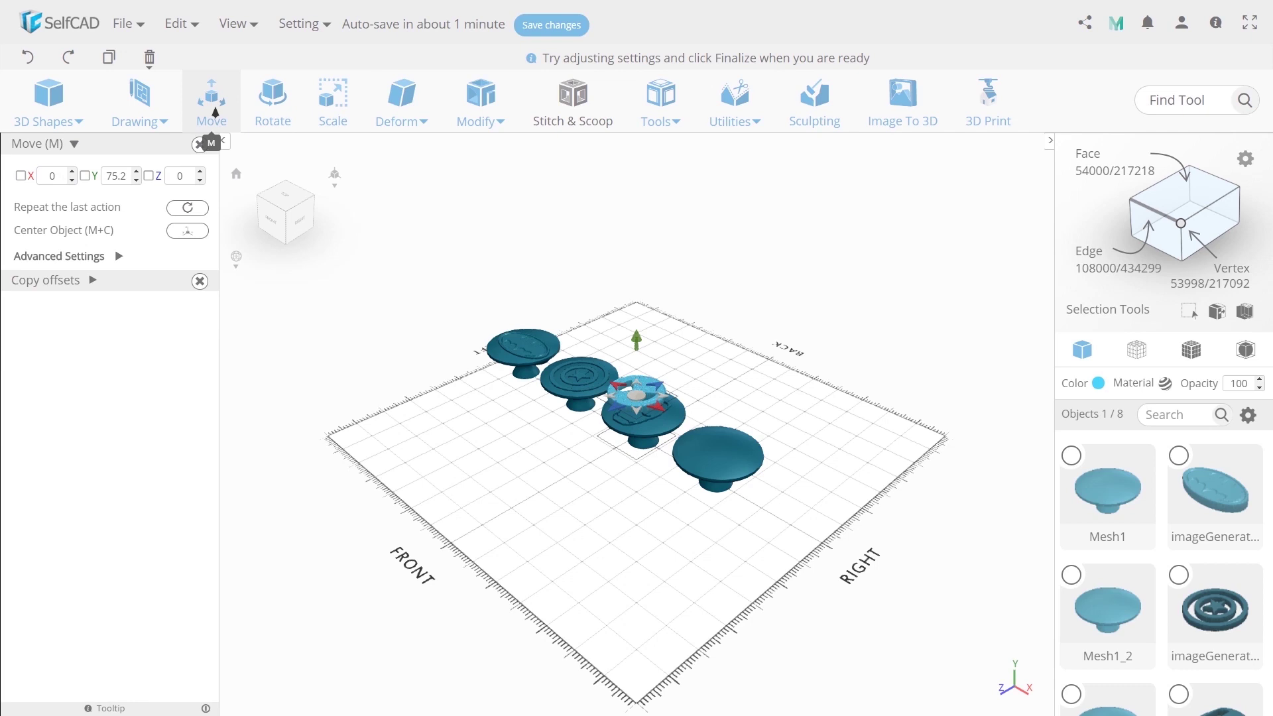
text(12165)
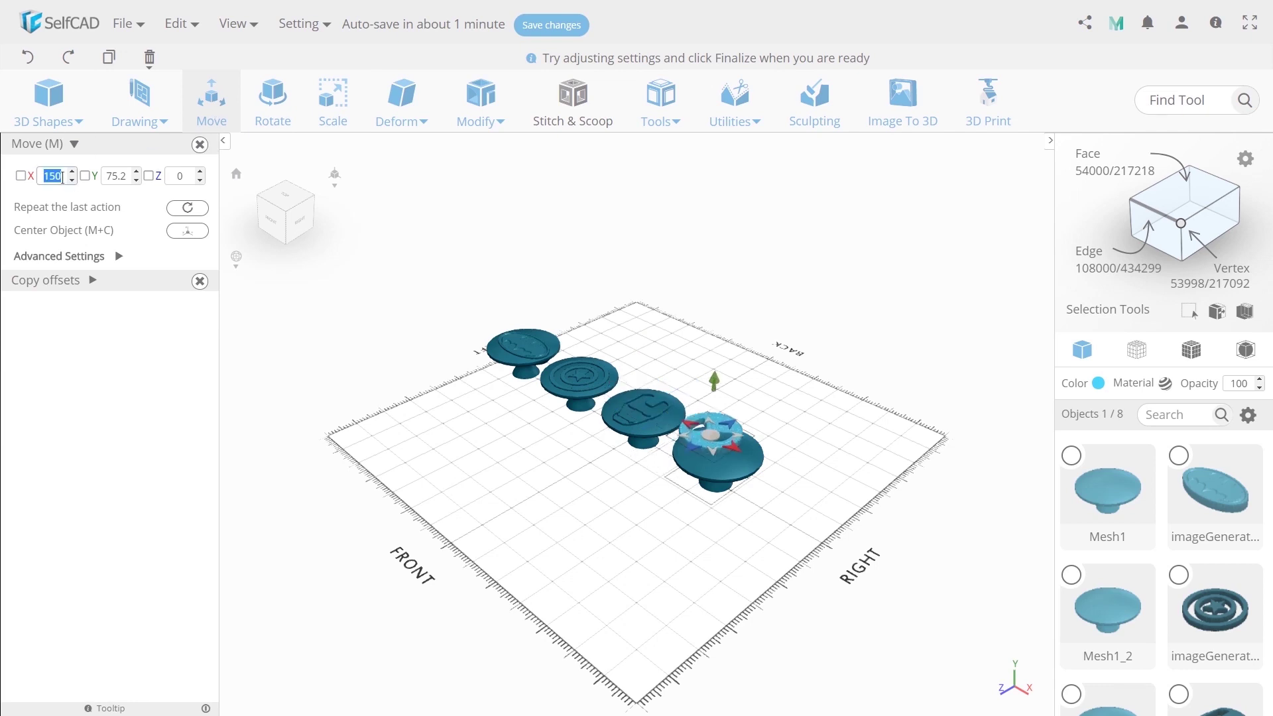
click(123, 172)
text(46)
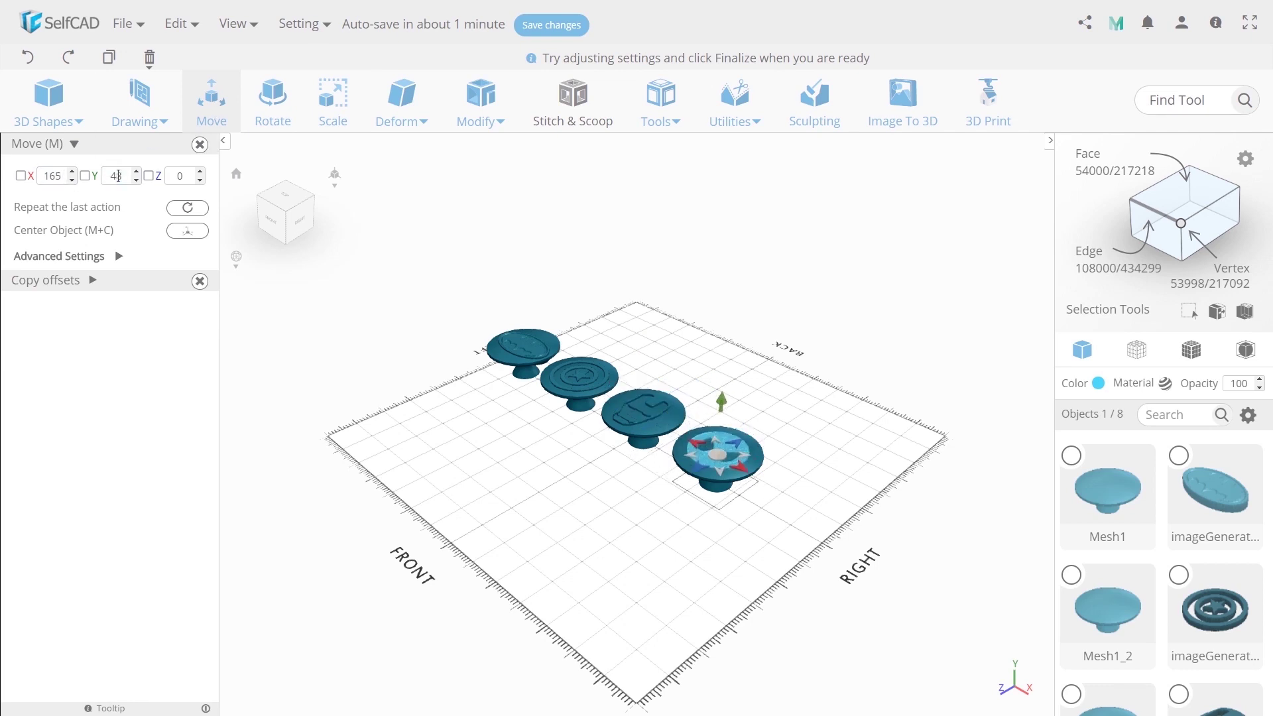
click(45, 280)
click(77, 292)
- Copy the stamp cap and add a superman.jpg relief with Amount -15
click(86, 191)
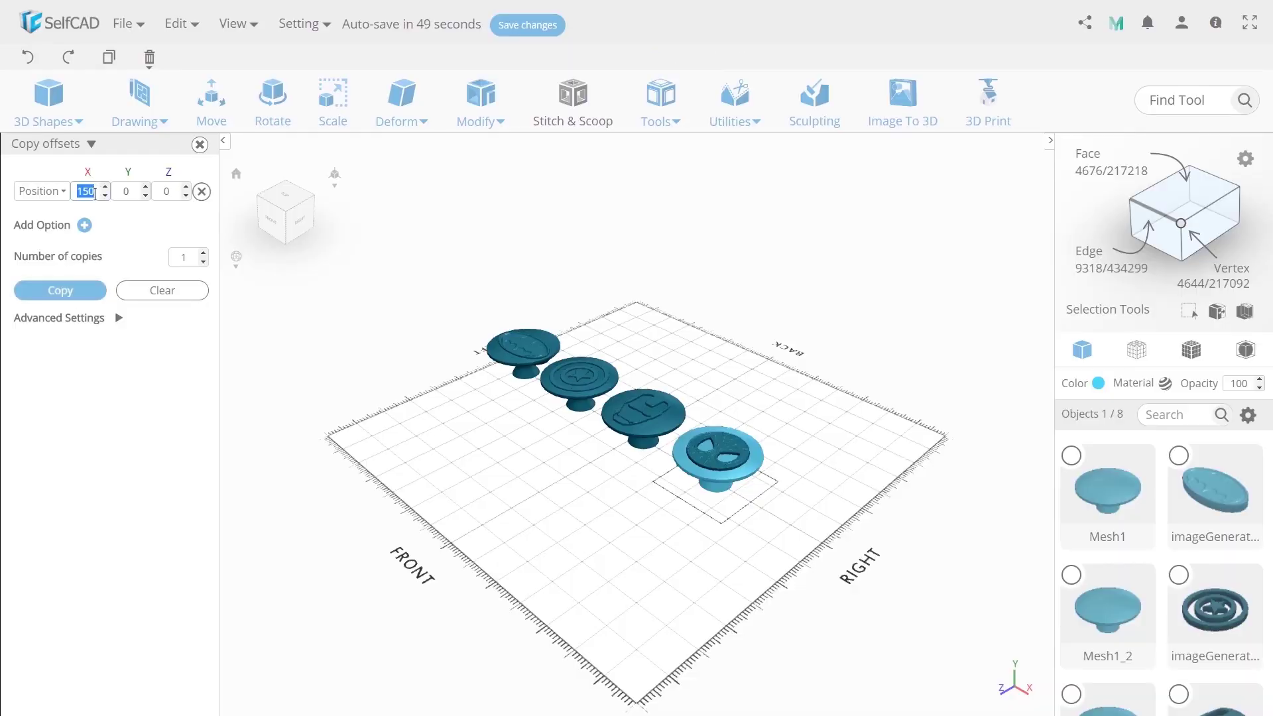
click(94, 291)
click(902, 99)
click(440, 133)
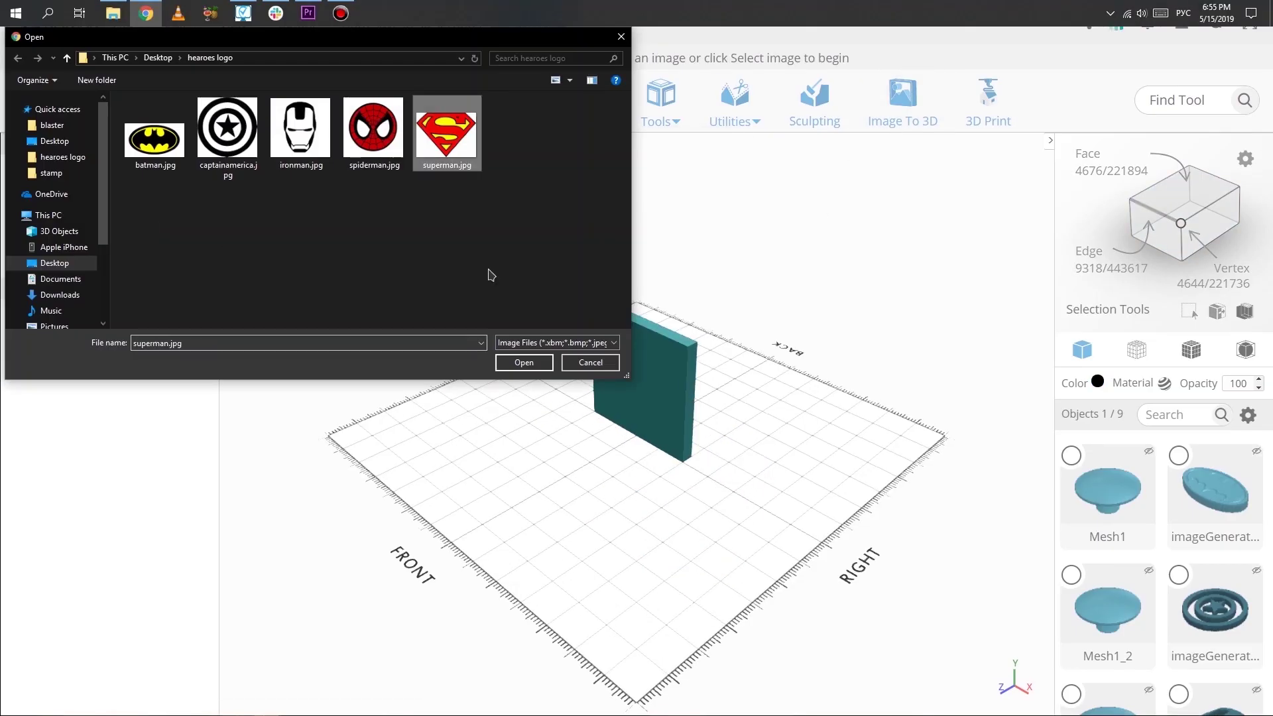
click(526, 361)
drag(121, 454, 76, 458)
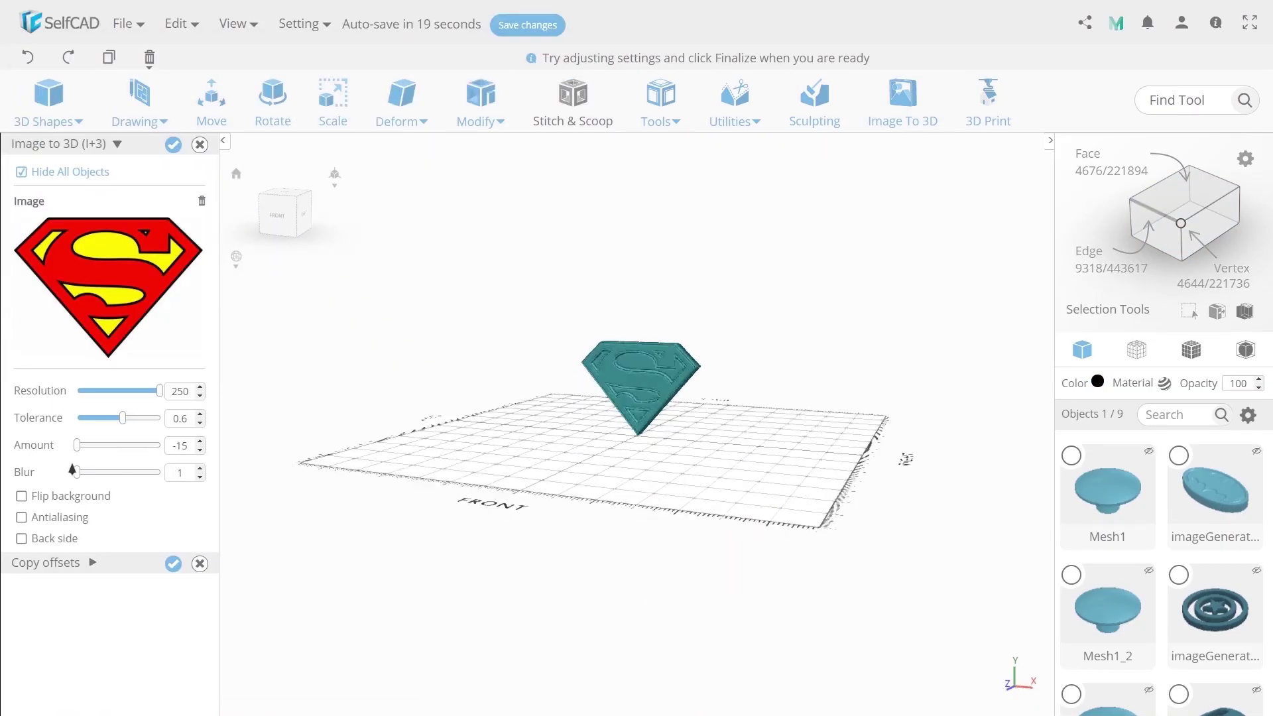
click(173, 145)
- Rotate the Superman relief 90°, scale it, and set its position values to 150, 150 and 44
click(273, 100)
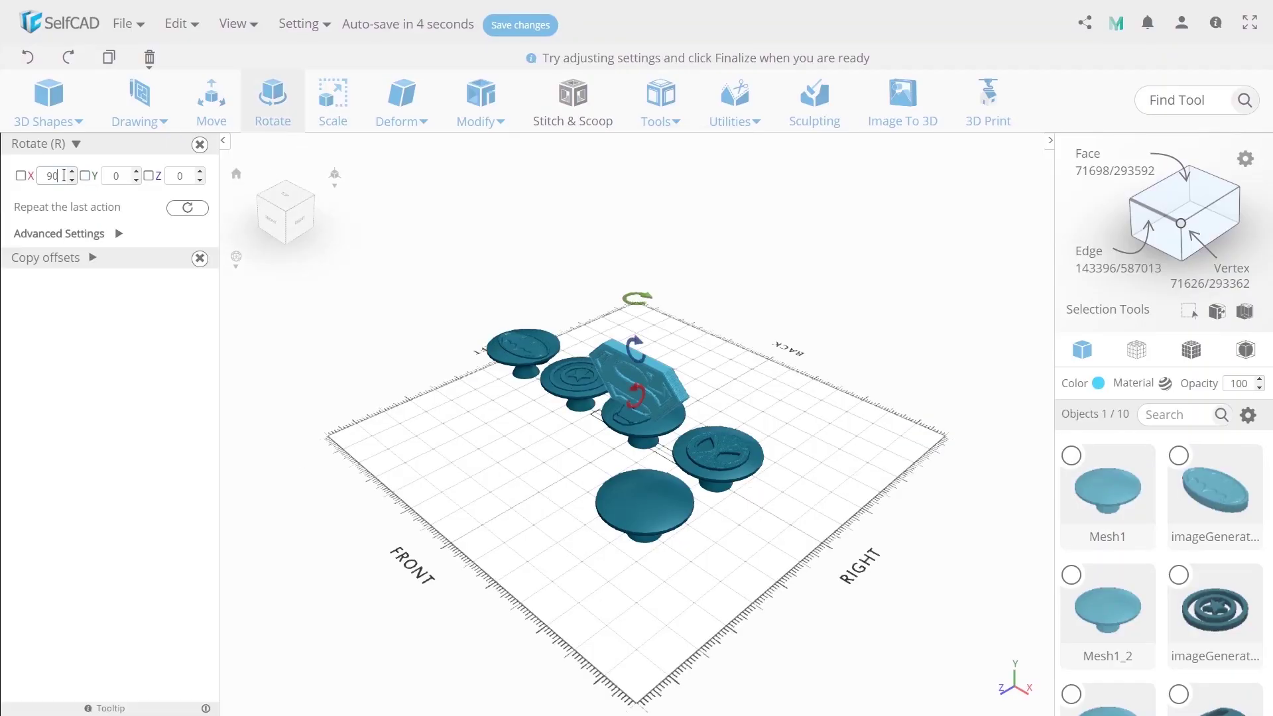
click(333, 106)
click(120, 235)
click(211, 99)
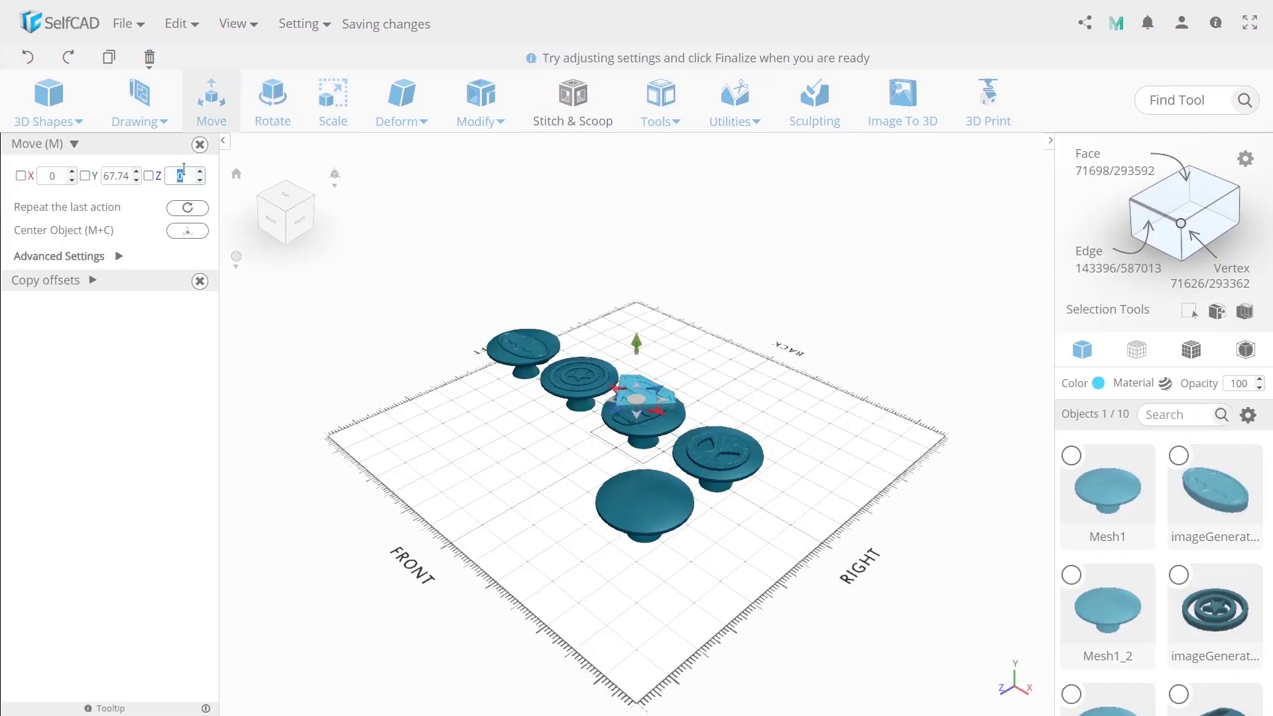
click(184, 175)
text(150)
key(shift+Tab)
key(shift+Tab)
text(150)
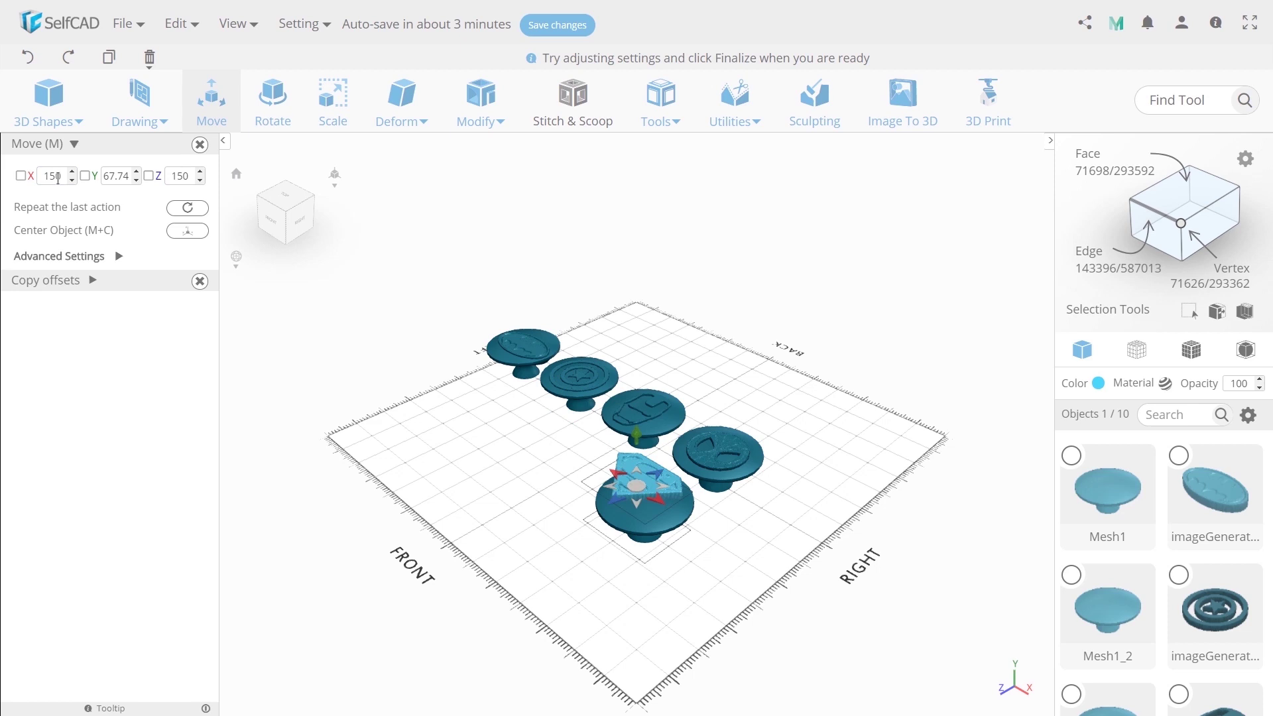
key(Tab)
text(44)
- Set the relief's front-back position onto the cap, then deselect and view all five stamps from above
click(84, 175)
text(65165)
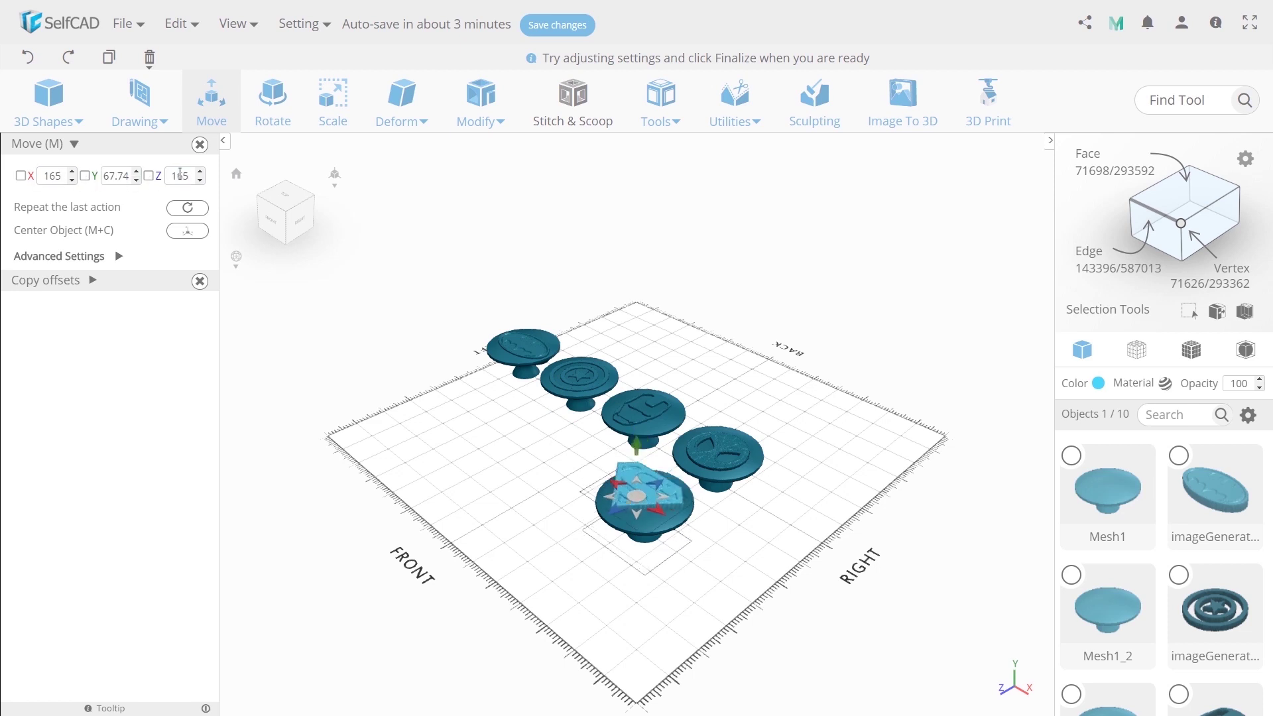
text(60)
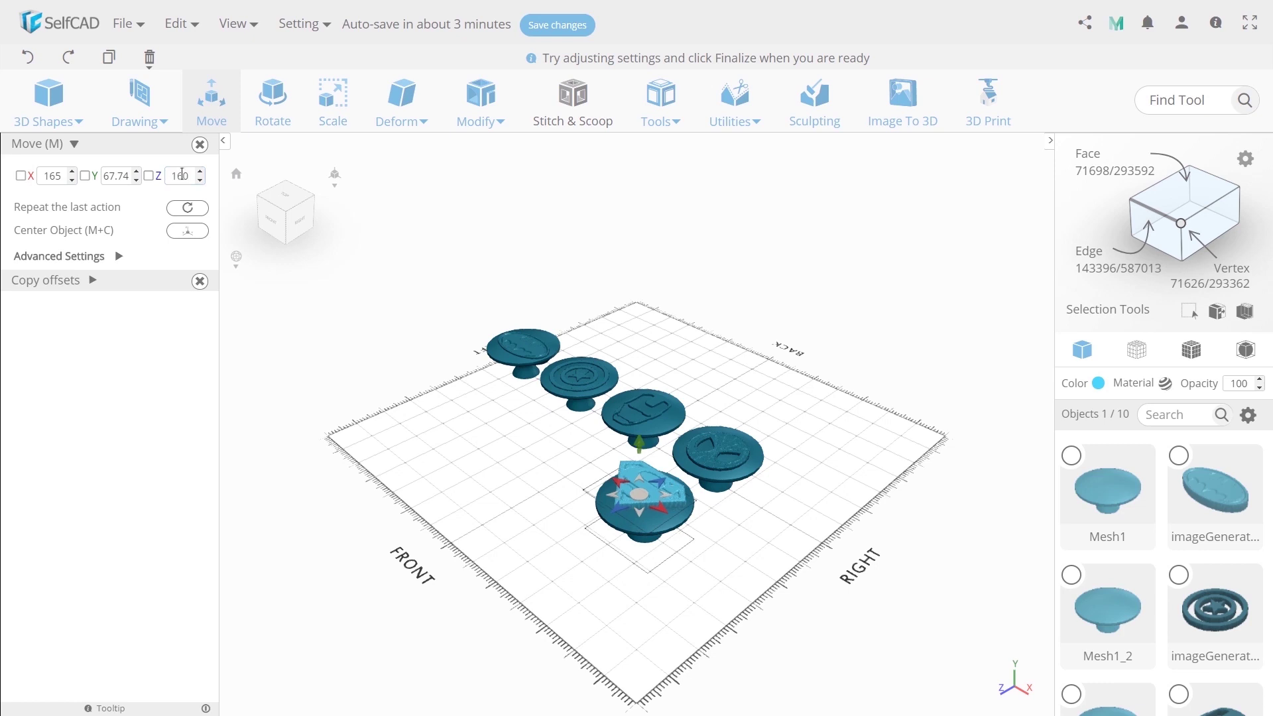
text(44)
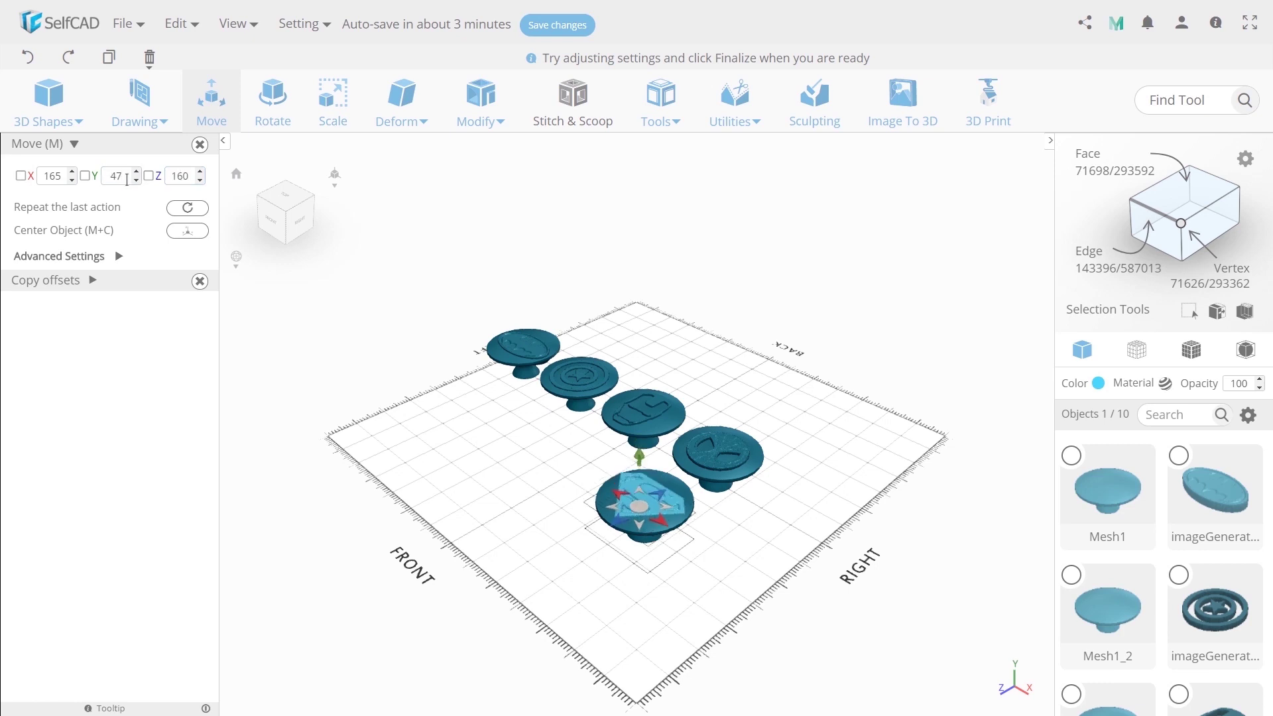
click(514, 515)
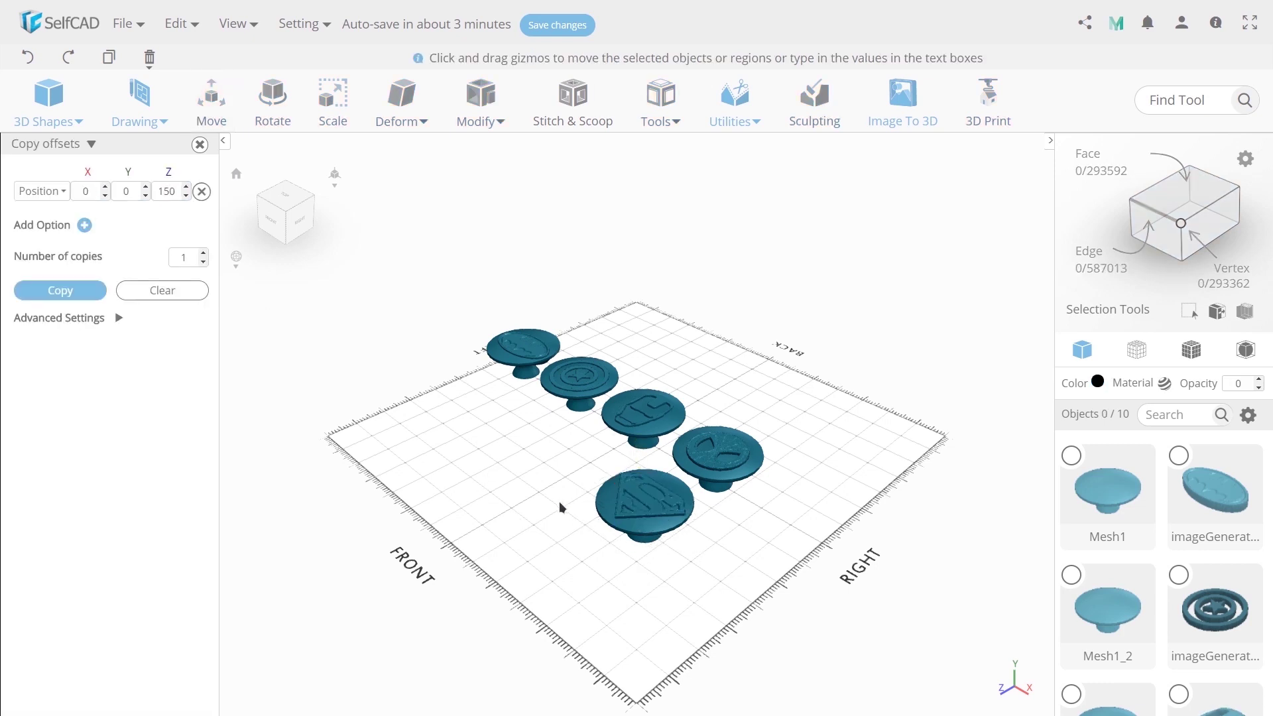
drag(559, 501, 695, 584)
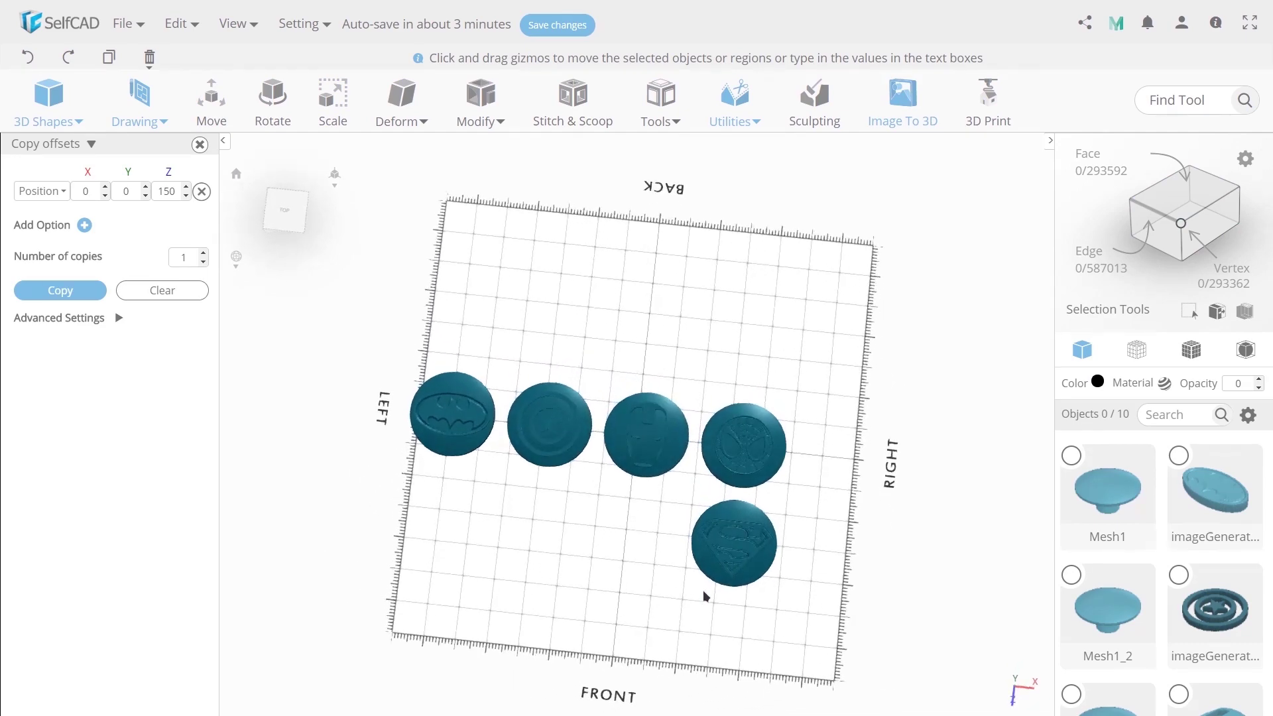